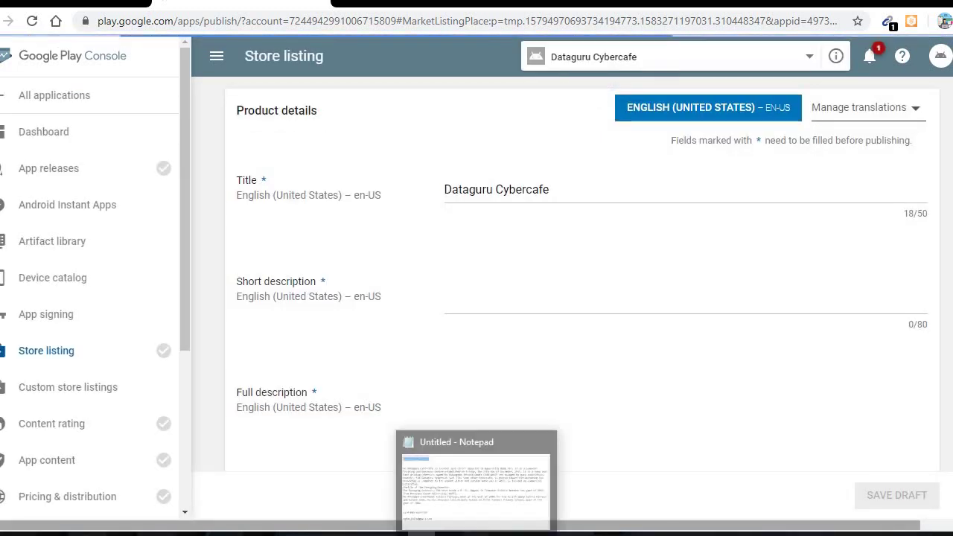
Fix 'The' in Notepad and paste the Wase Unity Bank location sentence as the short description
click(485, 530)
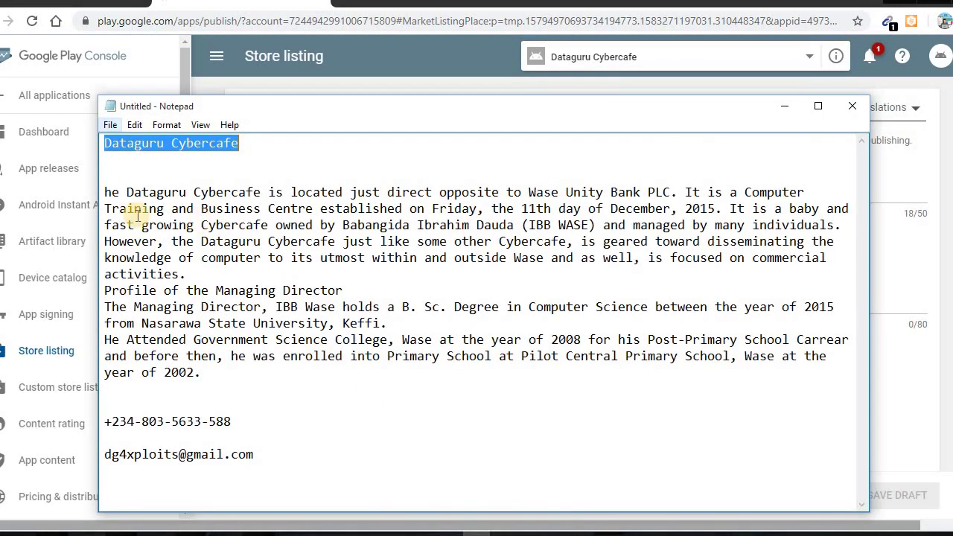
click(107, 193)
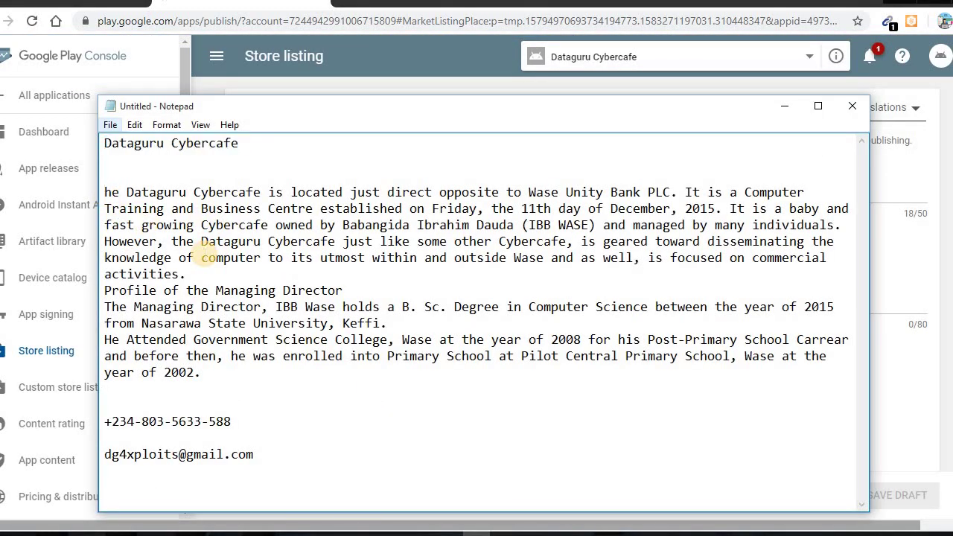
text(T)
key(shift+Down)
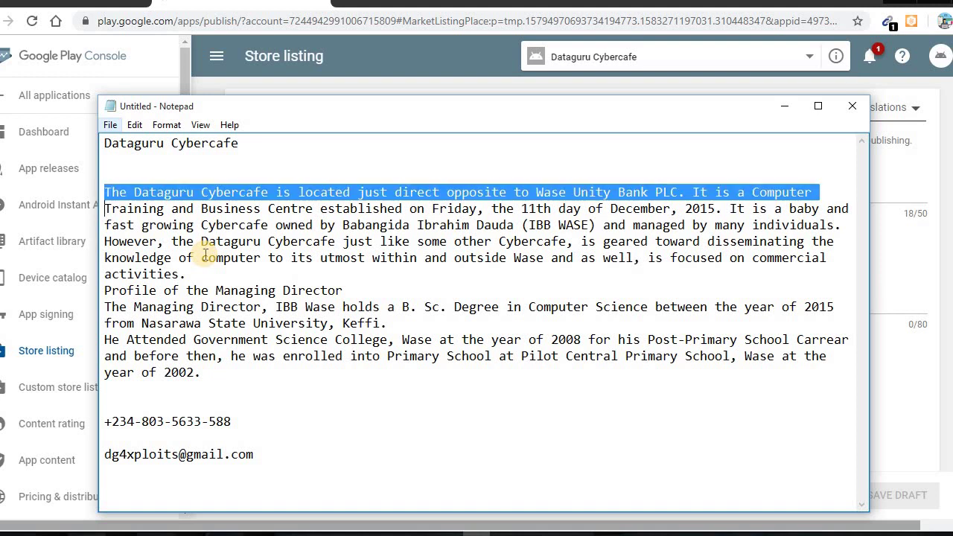
key(ctrl+shift+Left)
key(ctrl+shift+Left)
key(ctrl+c)
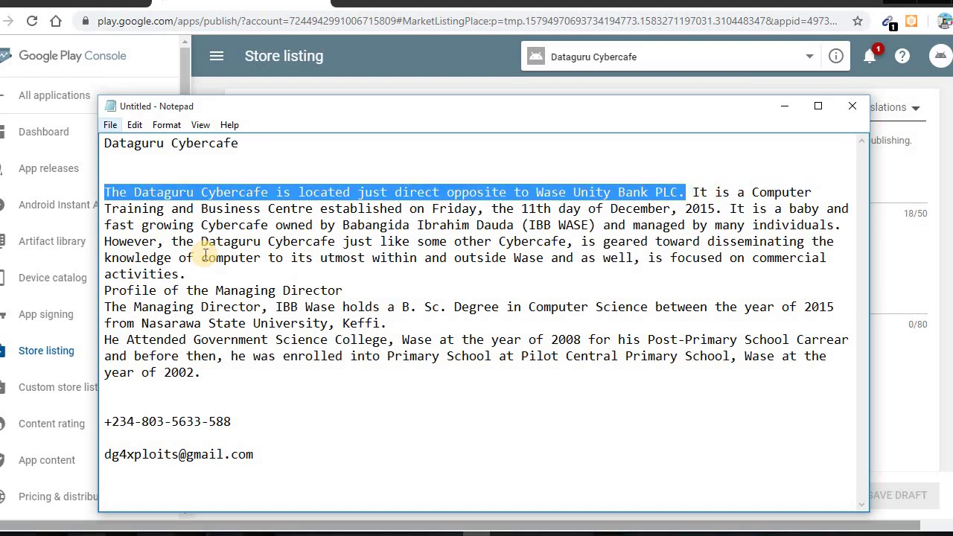
click(901, 290)
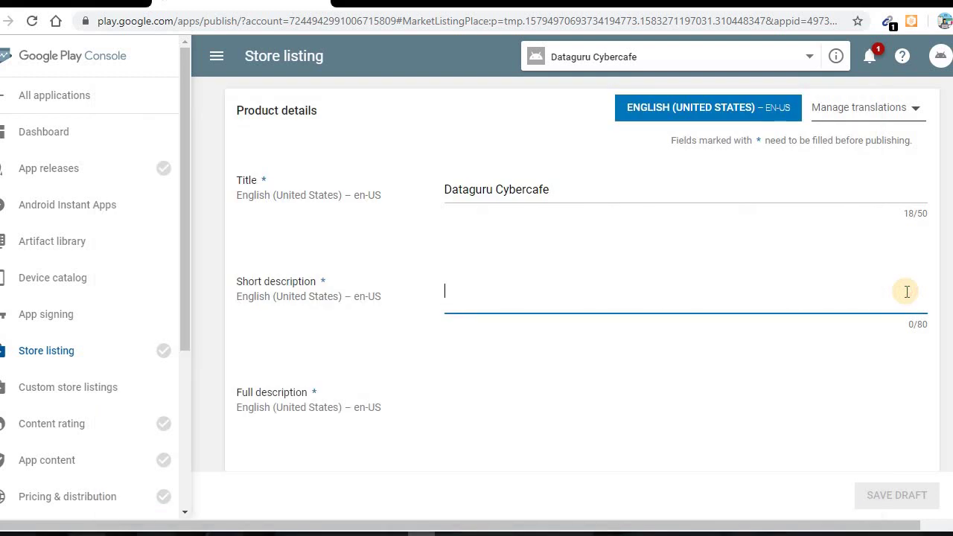
key(ctrl+v)
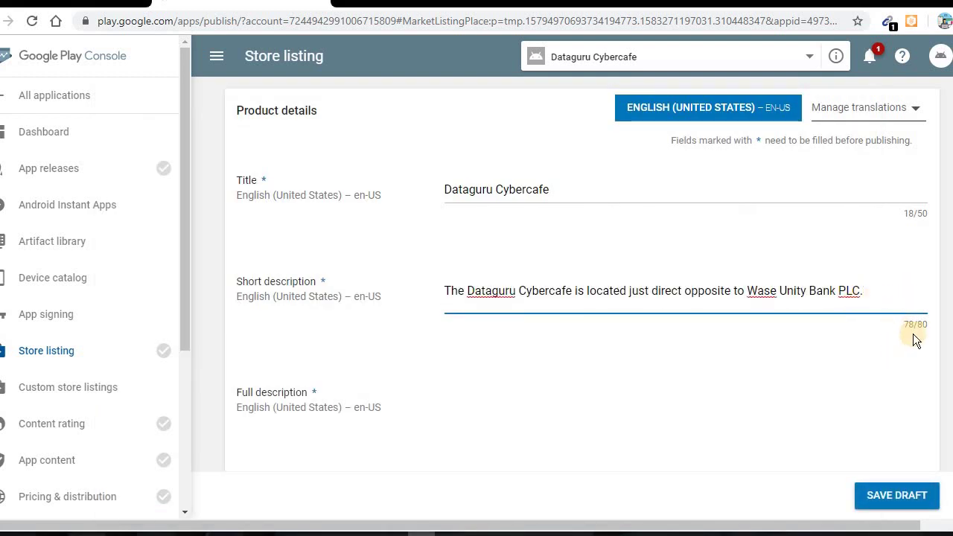
Paste the cybercafe profile paragraphs from Notepad into the full description
scroll(629, 377, down, 3)
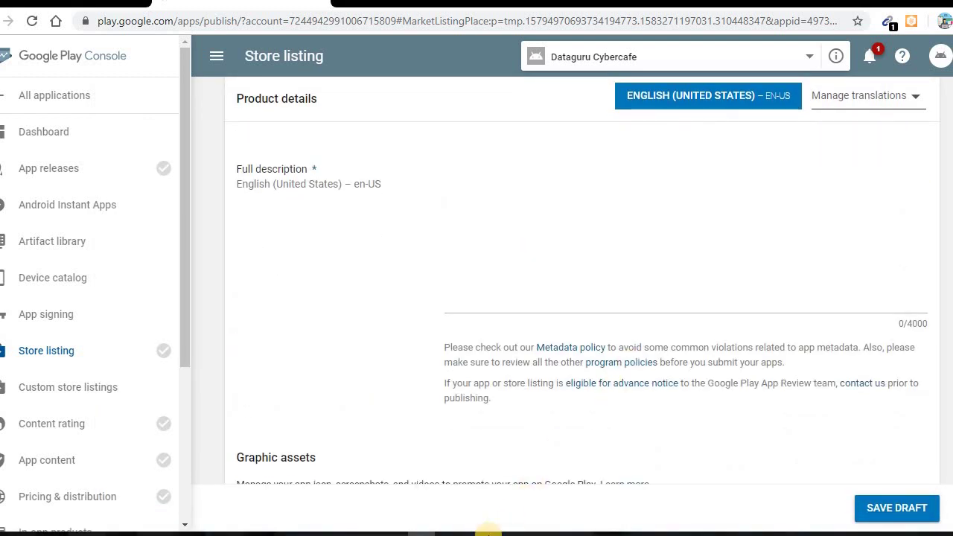
key(alt+Tab)
drag(219, 390, 51, 192)
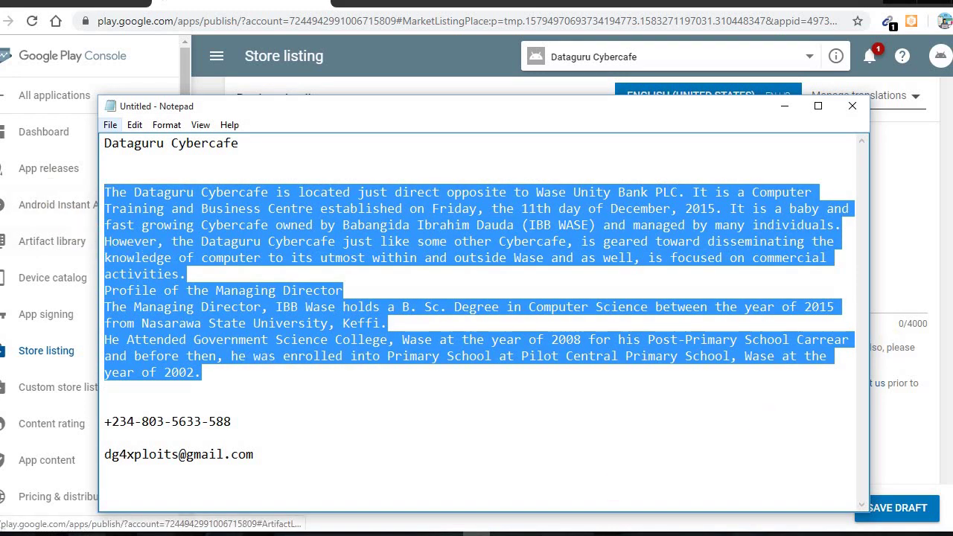
key(alt+Tab)
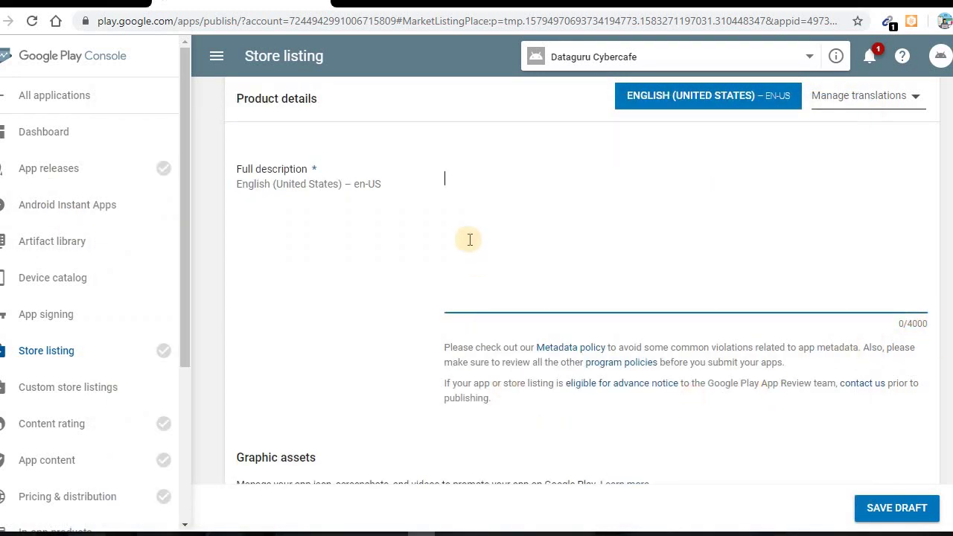
key(ctrl+v)
Upload dataguru.PNG from the Pictures folder as the store listing's hi-res icon
scroll(523, 331, down, 3)
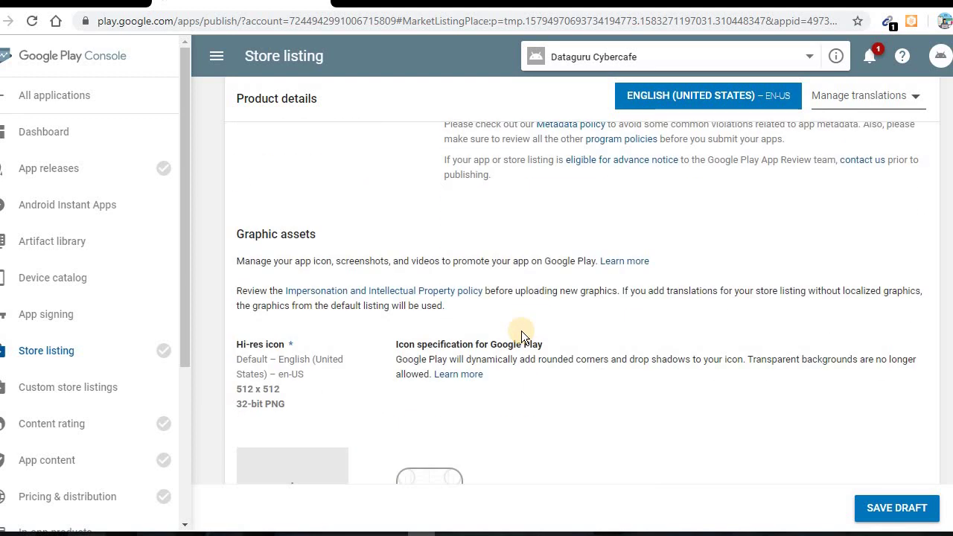
scroll(518, 312, up, 2)
scroll(454, 306, down, 3)
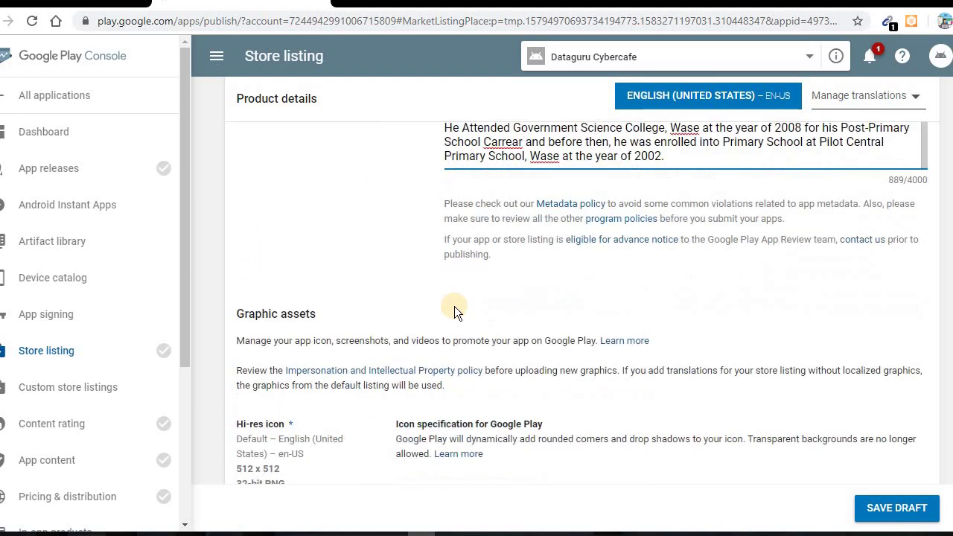
click(305, 414)
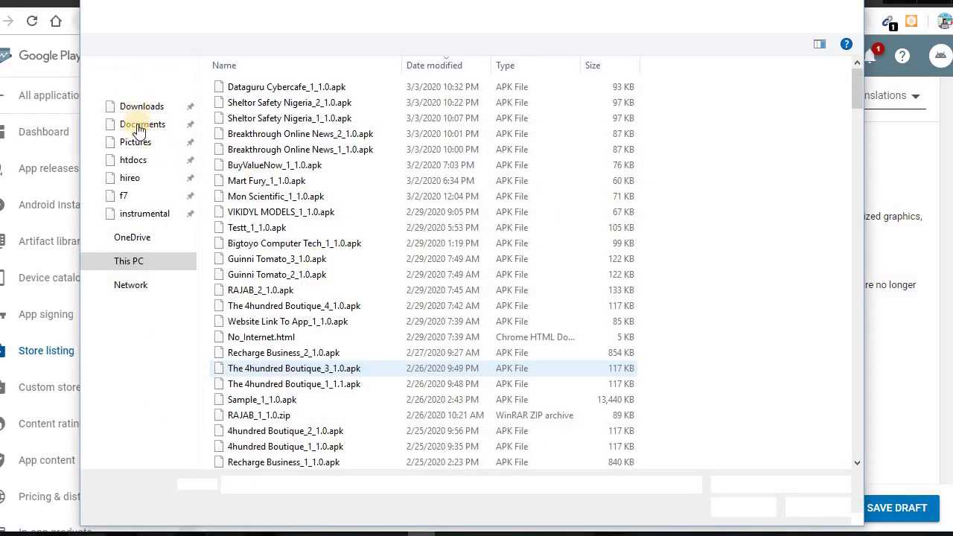
click(155, 350)
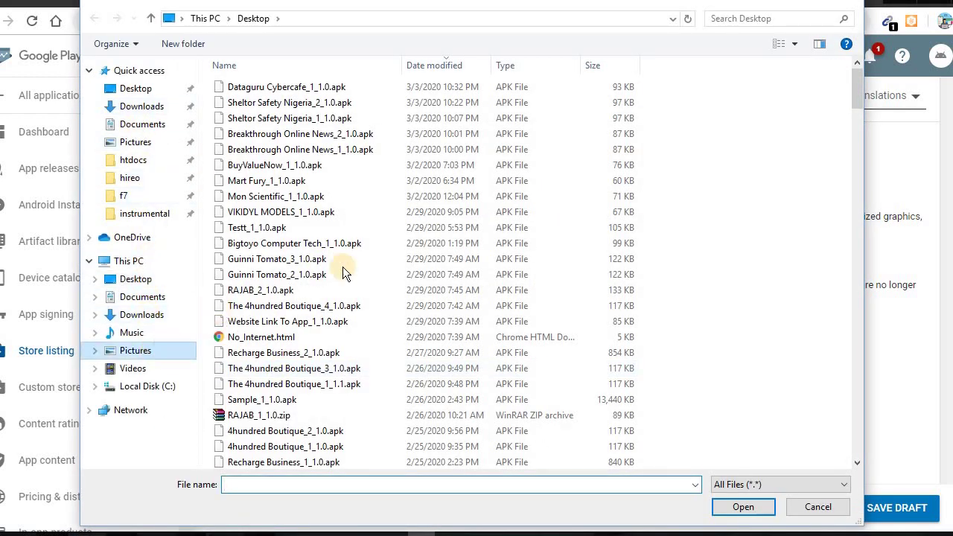
scroll(491, 274, down, 5)
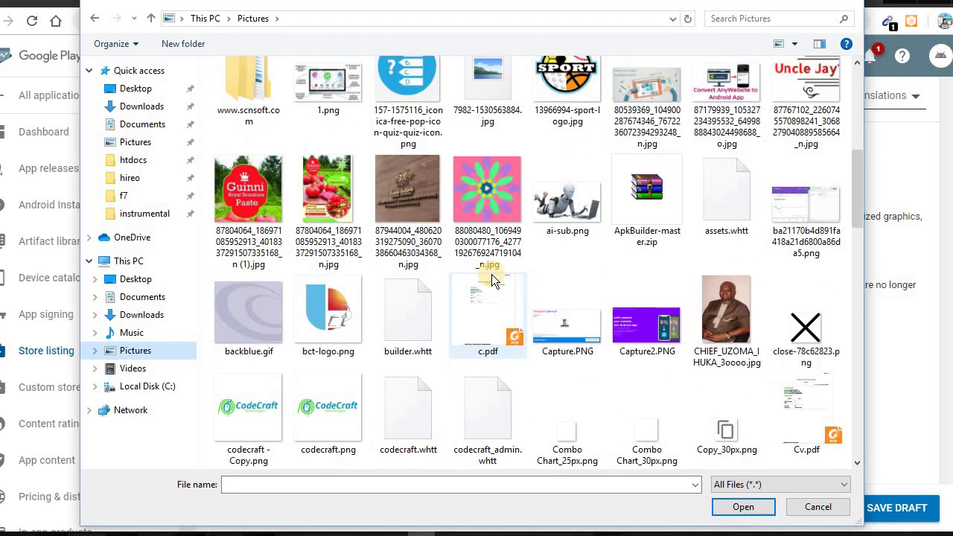
scroll(491, 274, down, 5)
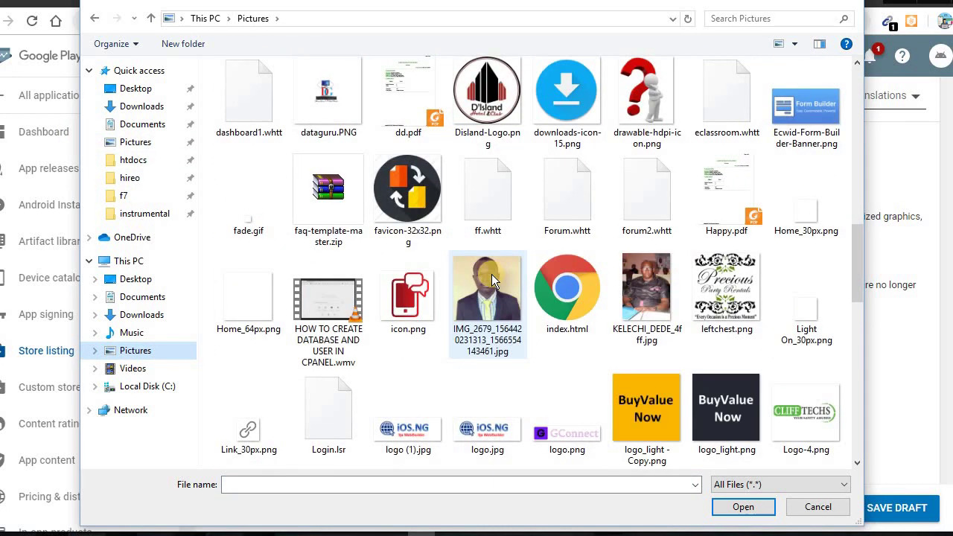
scroll(491, 274, down, 3)
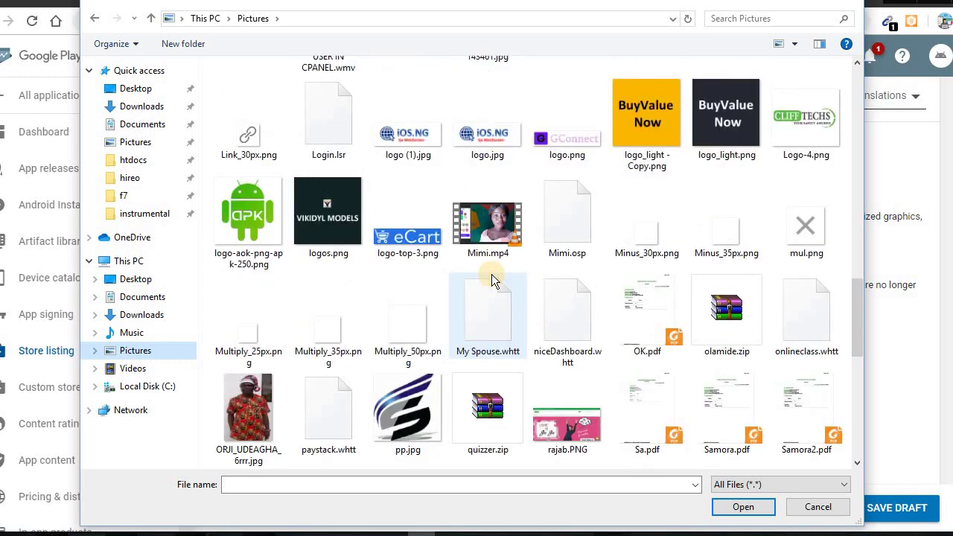
scroll(491, 274, down, 3)
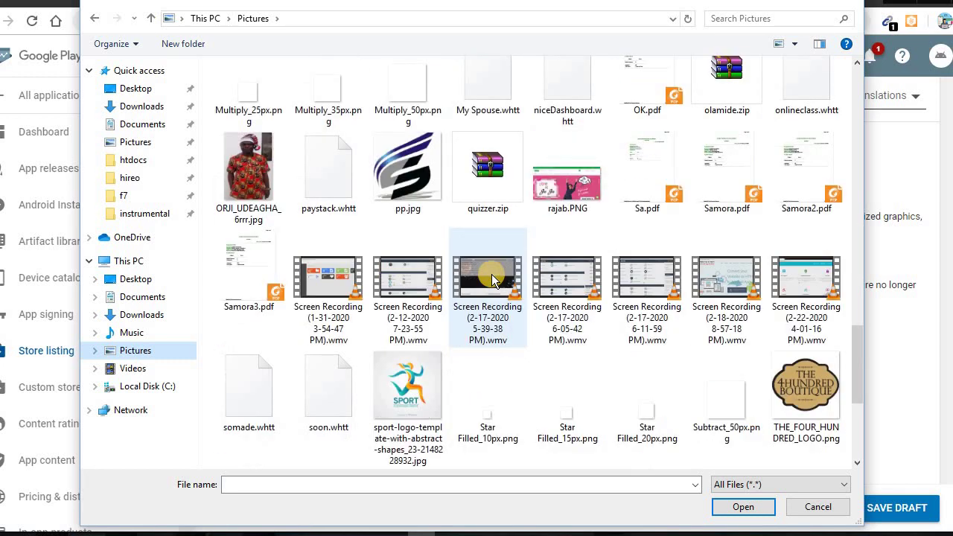
scroll(491, 279, up, 5)
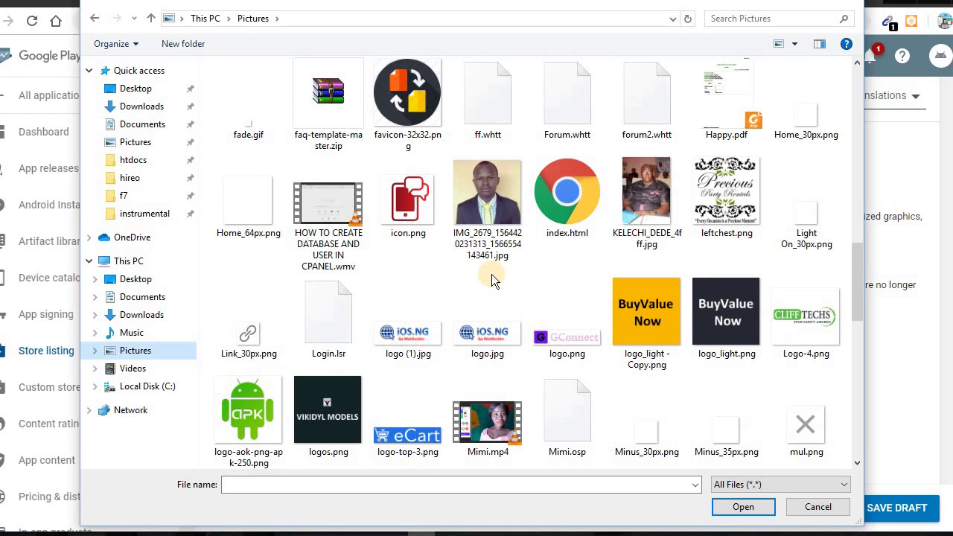
scroll(492, 279, up, 3)
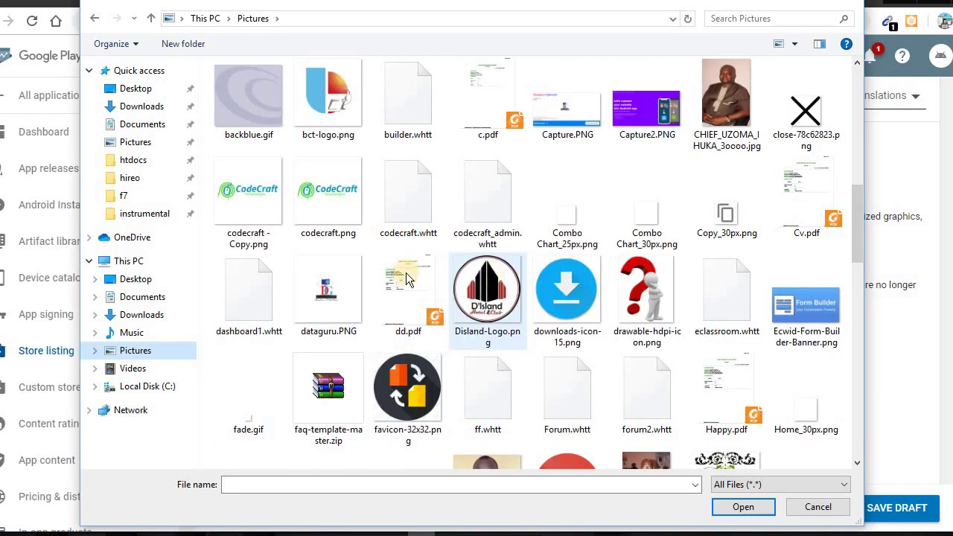
double_click(329, 291)
scroll(469, 332, down, 7)
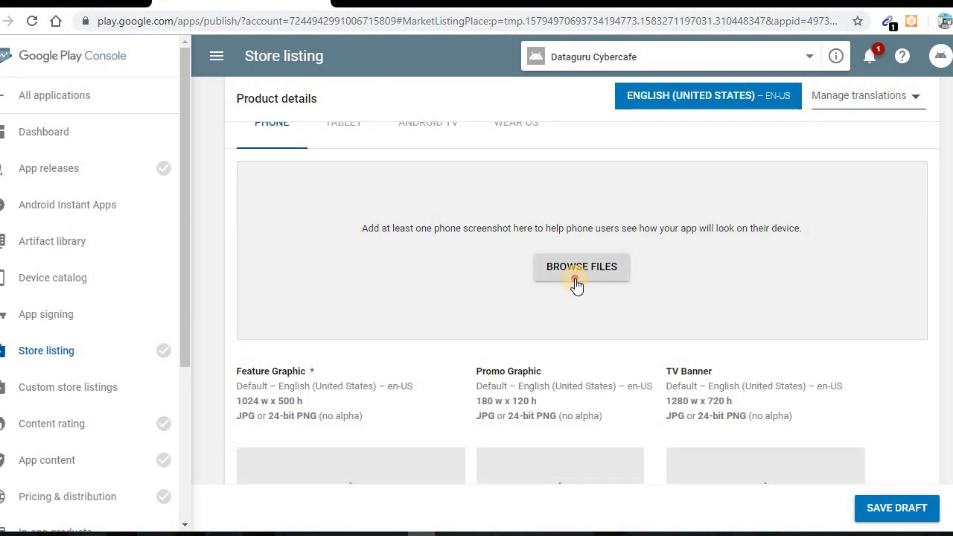
Upload the four dataguruonline PNGs from Downloads as phone screenshots
click(575, 280)
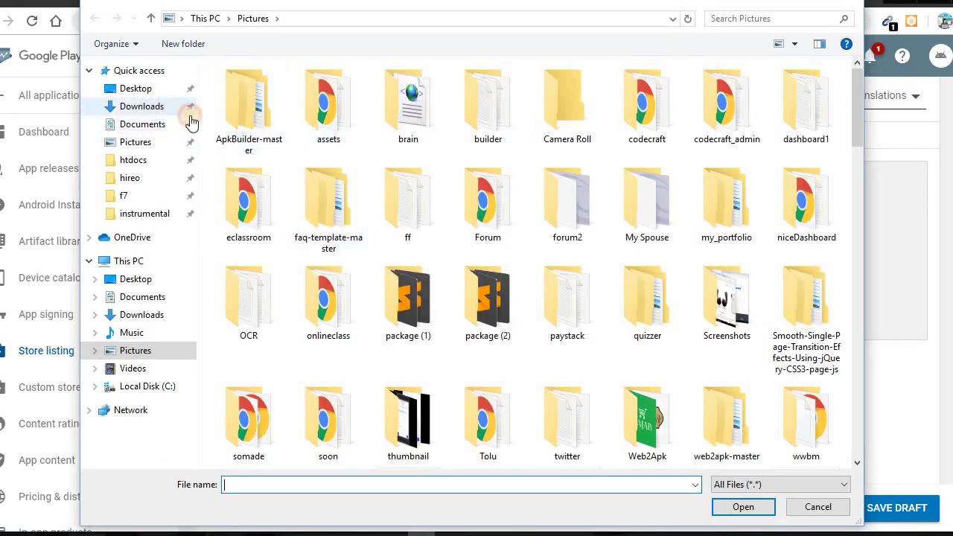
click(149, 106)
click(495, 115)
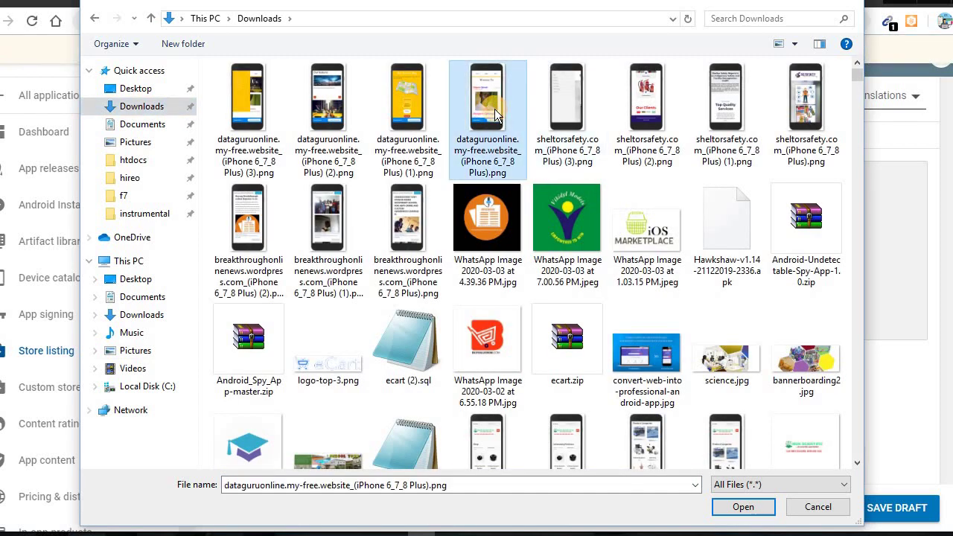
key(shift+Left)
key(shift+Left)
key(shift+Left)
key(Return)
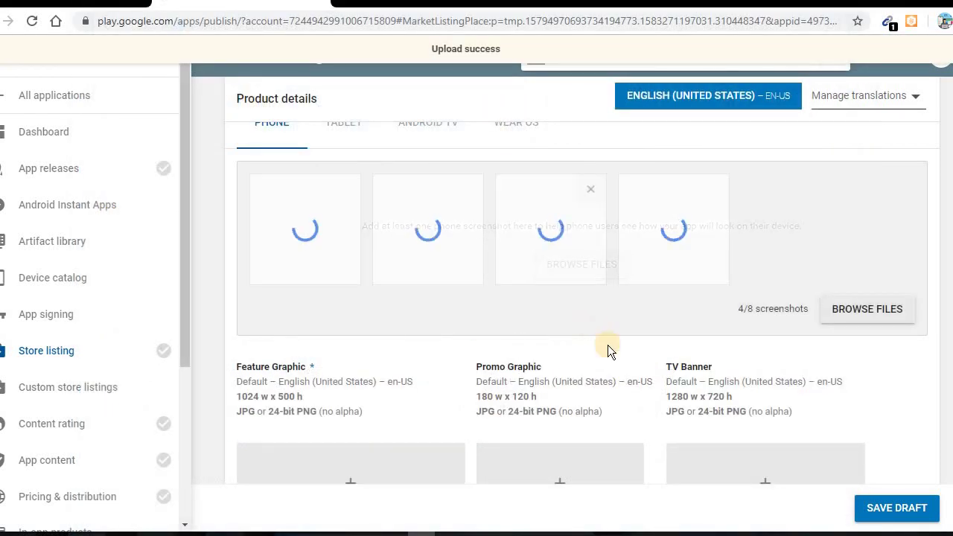
scroll(565, 349, down, 5)
scroll(350, 280, up, 2)
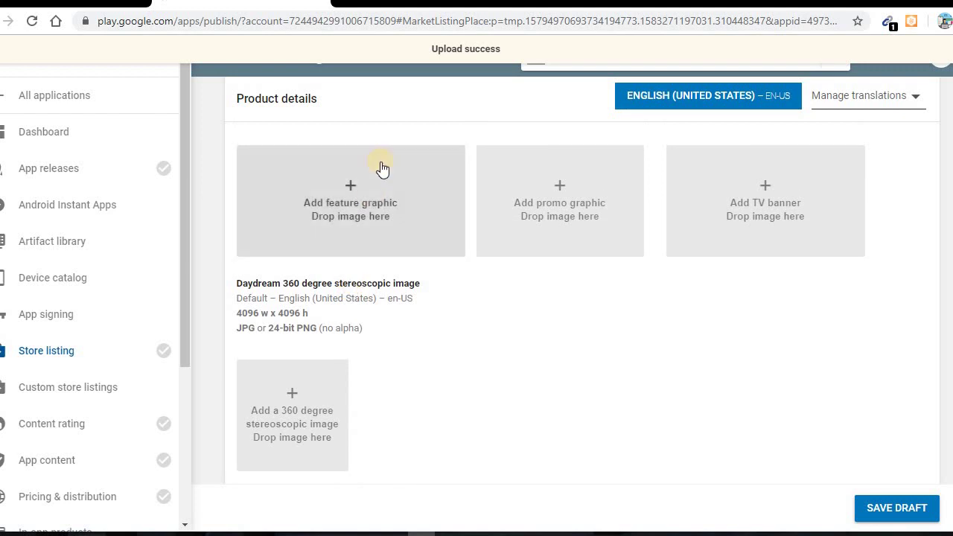
Upload the 1024 x 500 PNG from Pictures as the feature graphic
click(397, 192)
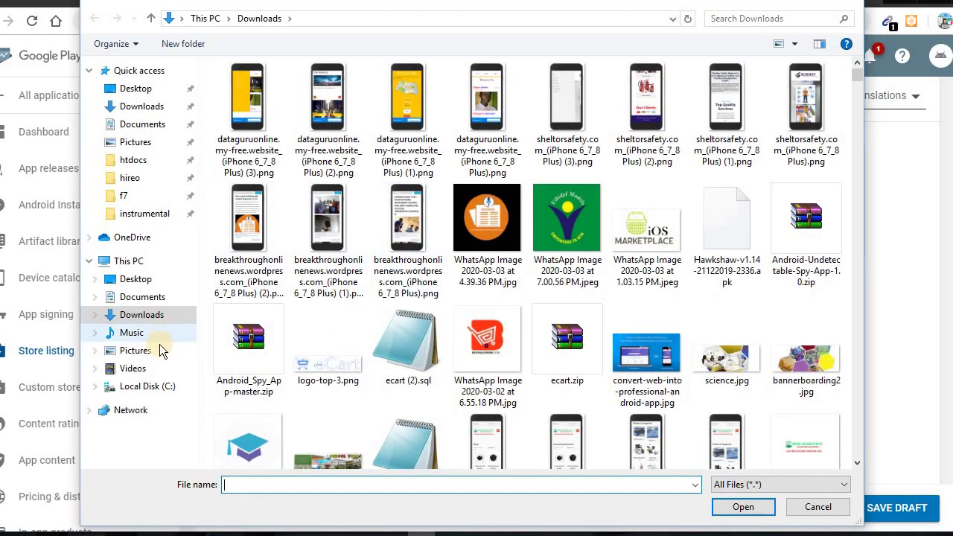
click(153, 350)
scroll(535, 305, down, 5)
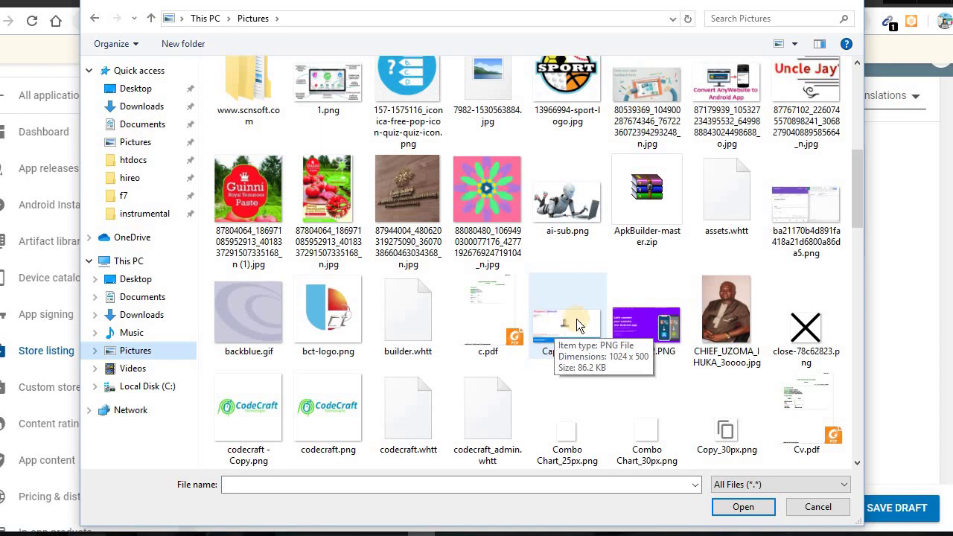
double_click(576, 320)
scroll(477, 335, down, 5)
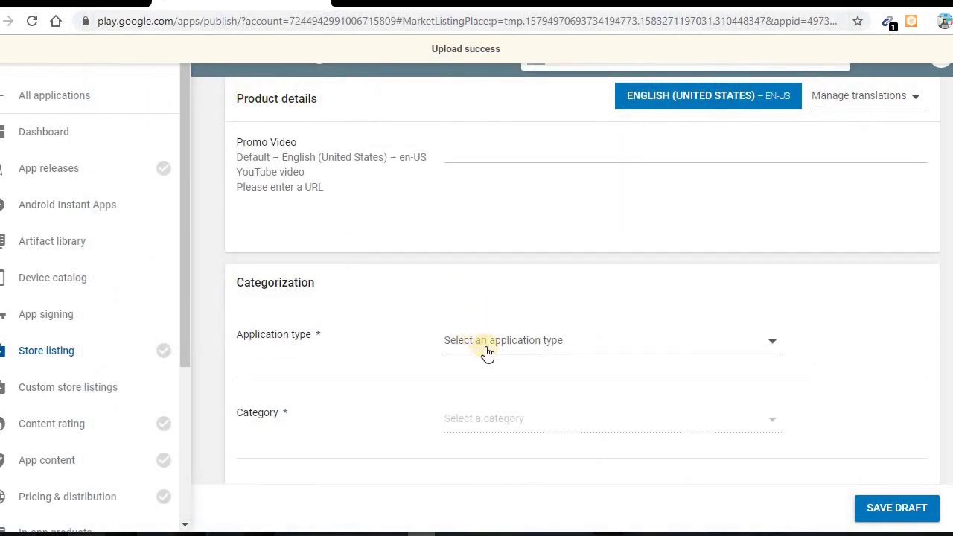
Set the application type to Applications and the category to Business
click(488, 350)
click(484, 347)
scroll(502, 238, down, 4)
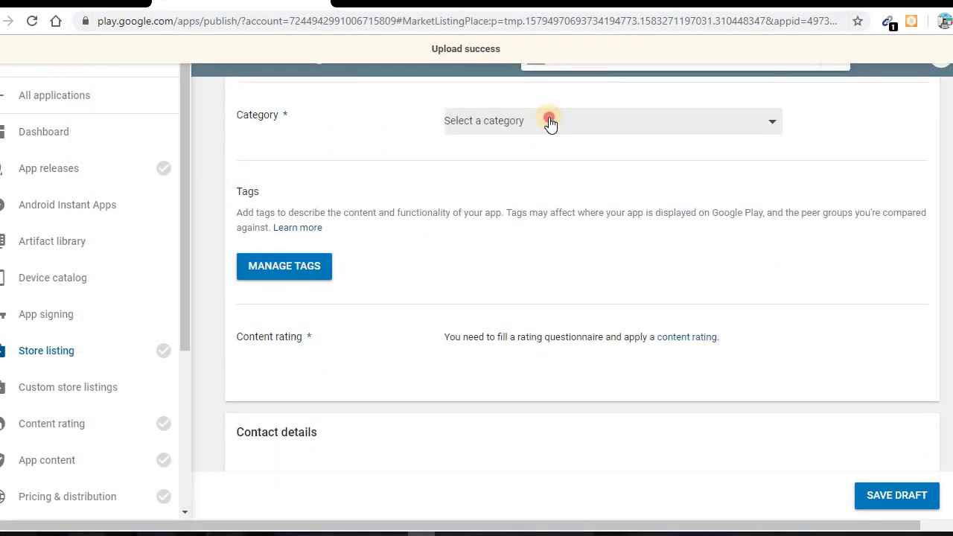
click(549, 122)
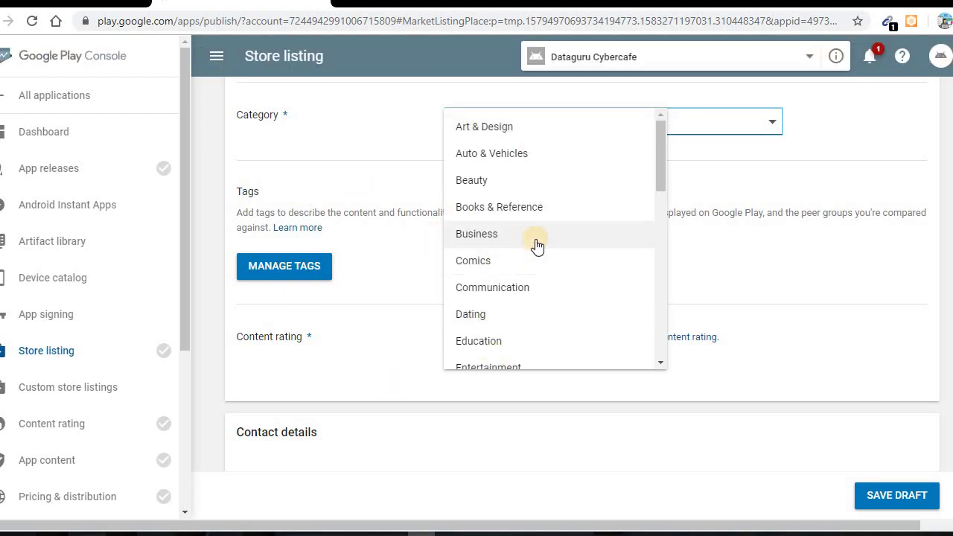
scroll(536, 247, down, 1)
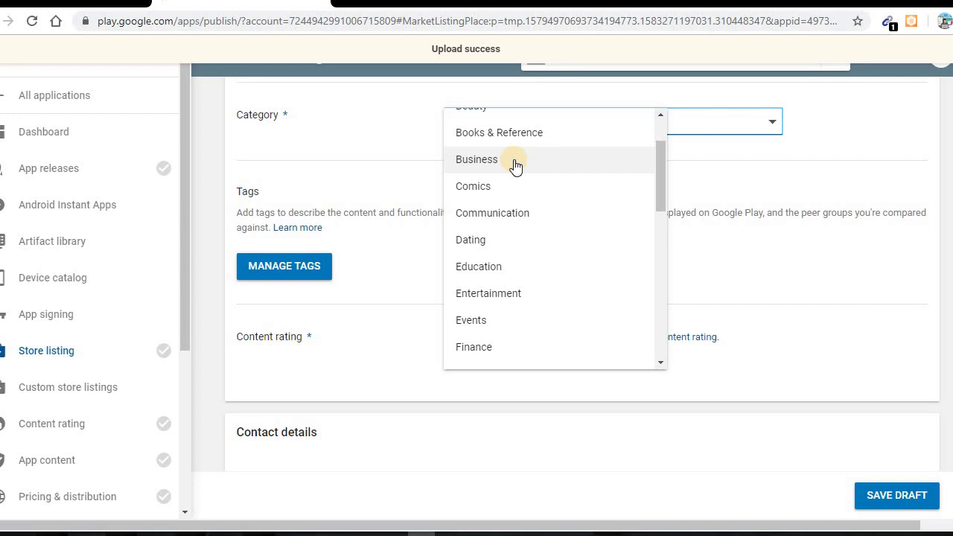
scroll(511, 224, down, 5)
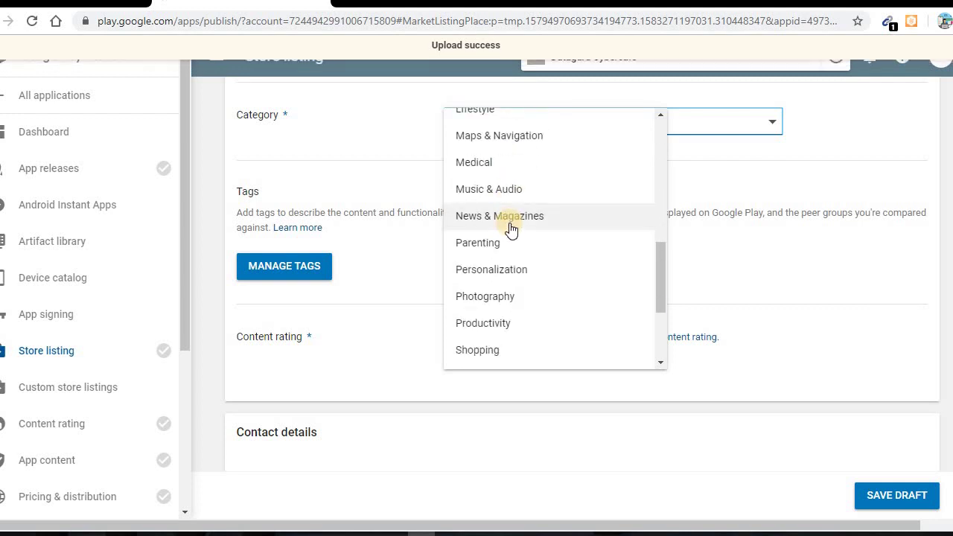
scroll(519, 270, down, 5)
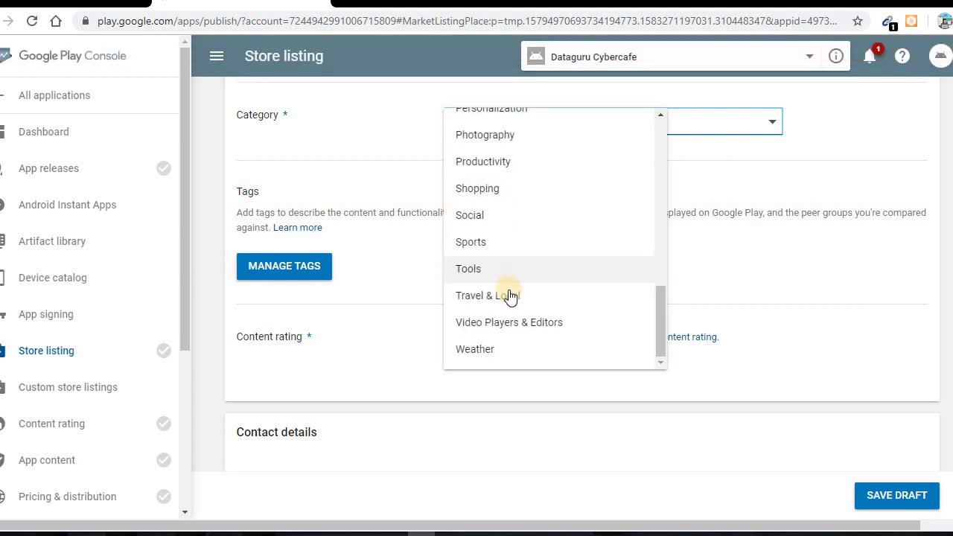
scroll(508, 298, up, 7)
scroll(506, 274, down, 6)
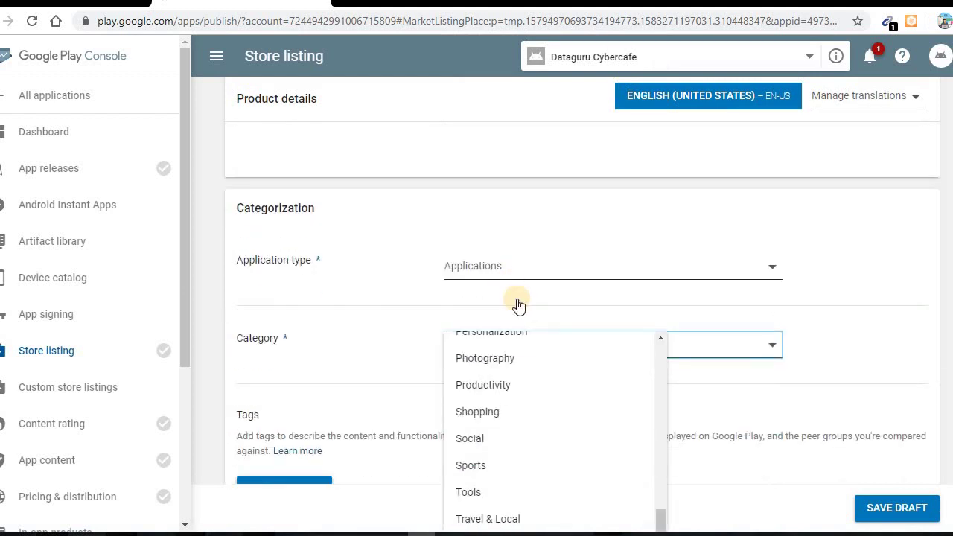
scroll(521, 287, up, 5)
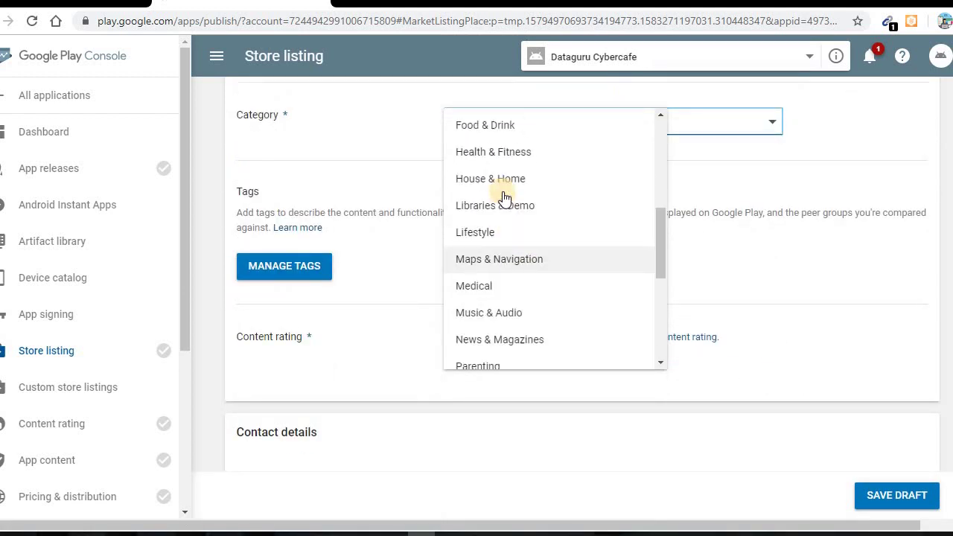
scroll(524, 173, up, 3)
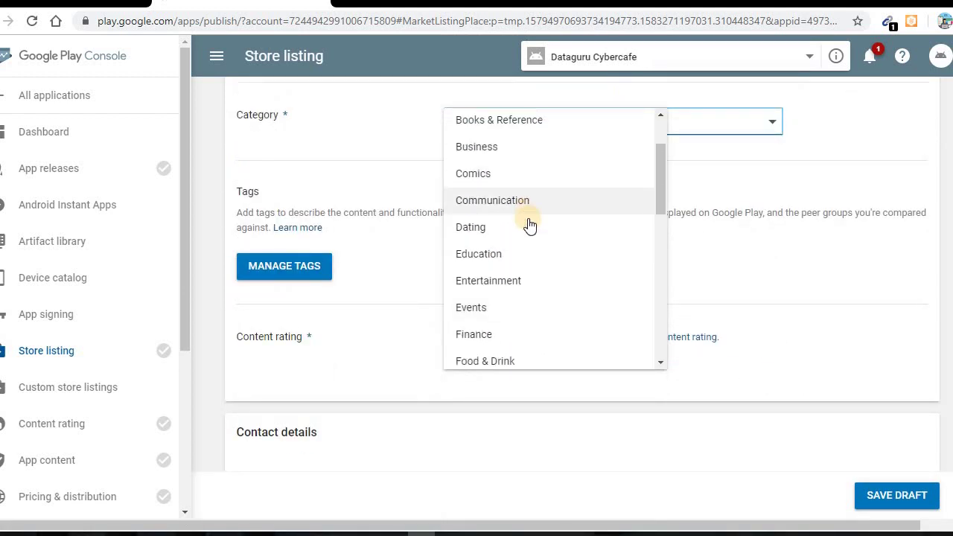
click(497, 160)
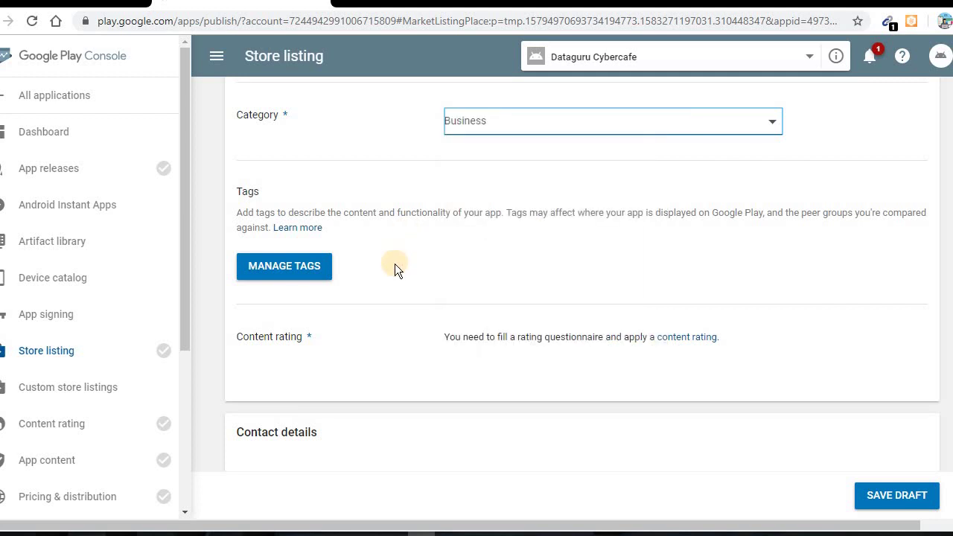
scroll(447, 266, down, 2)
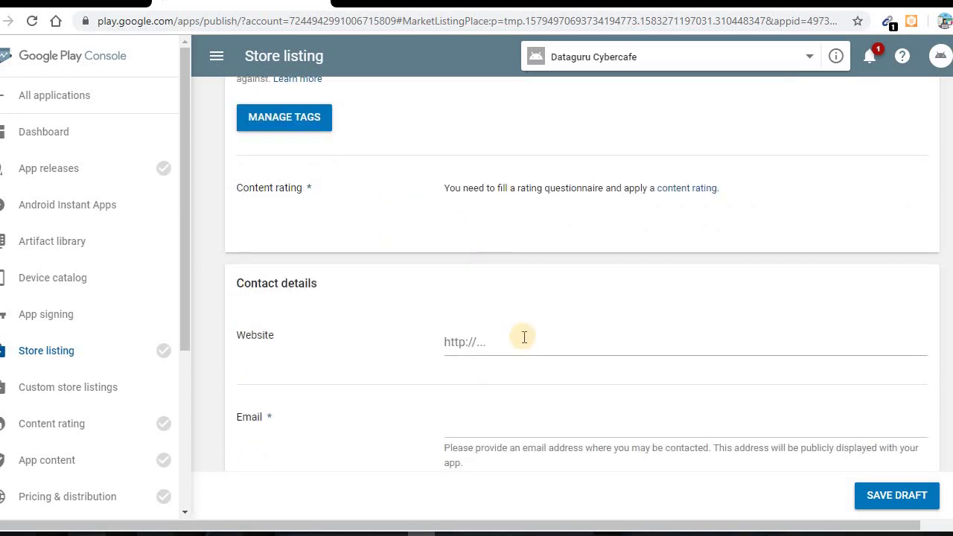
Copy the cybercafe's website address from the browser bar into the Website field
key(alt+Tab)
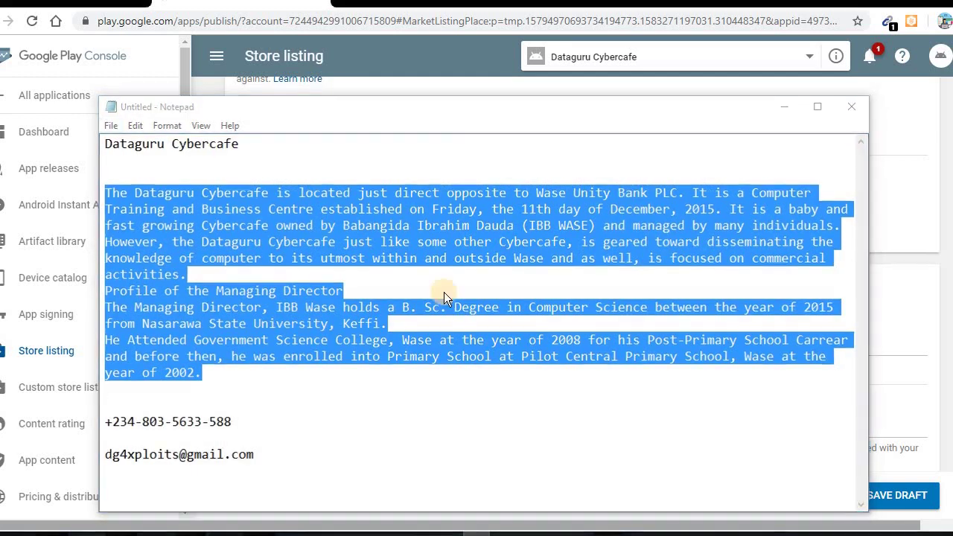
key(alt+Tab)
key(alt+Tab)
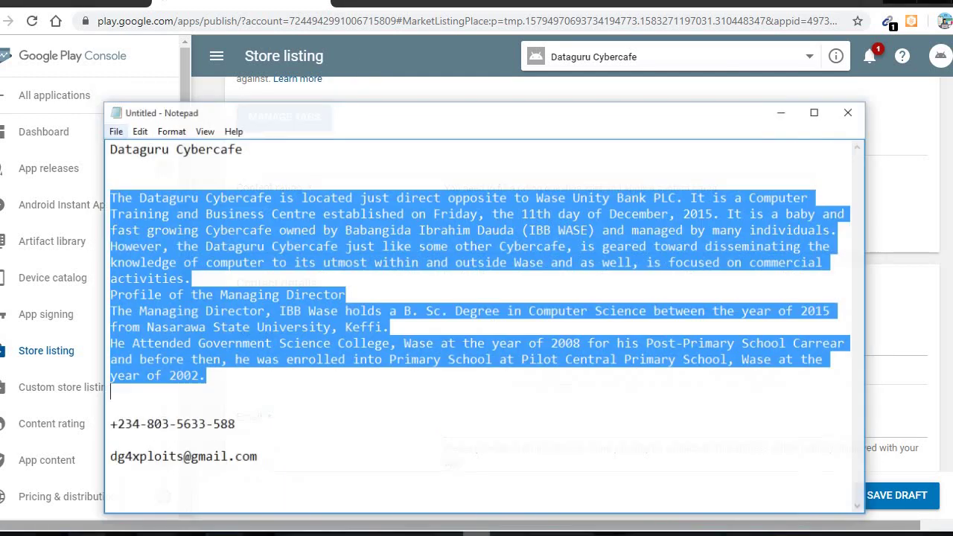
key(alt+Tab)
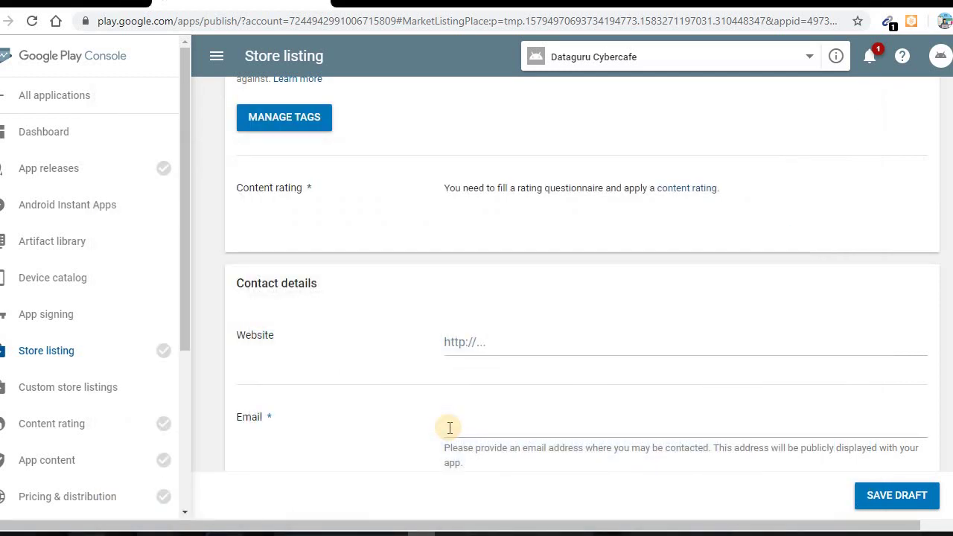
click(417, 19)
text(data)
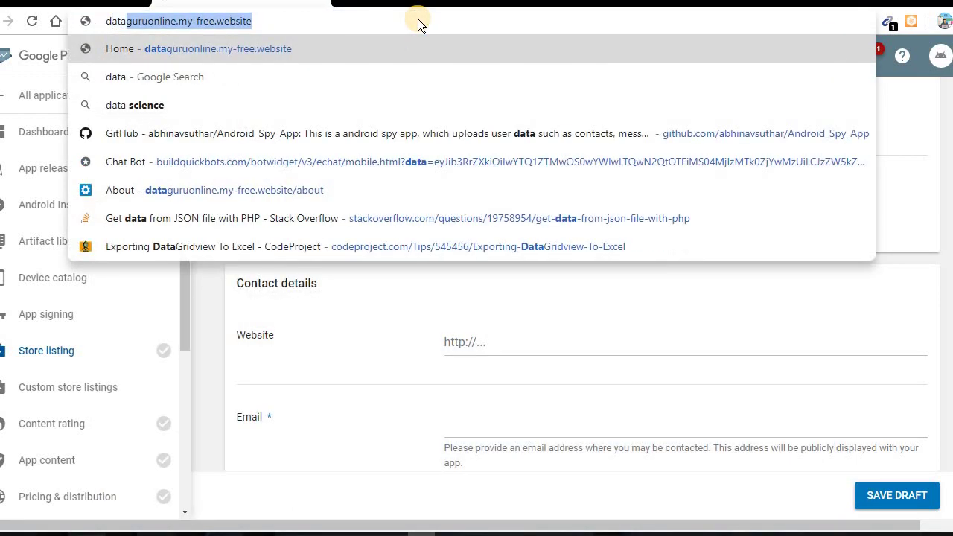
key(ctrl+a)
key(ctrl+c)
key(BackSpace)
click(540, 350)
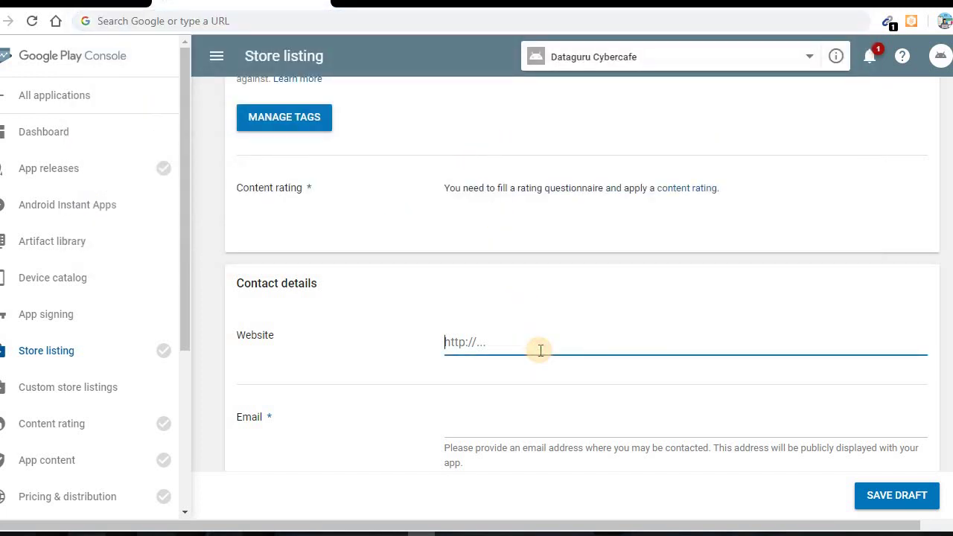
key(ctrl+v)
scroll(538, 362, down, 2)
Cut the contact e-mail from Notepad and paste it into the Email field
click(519, 277)
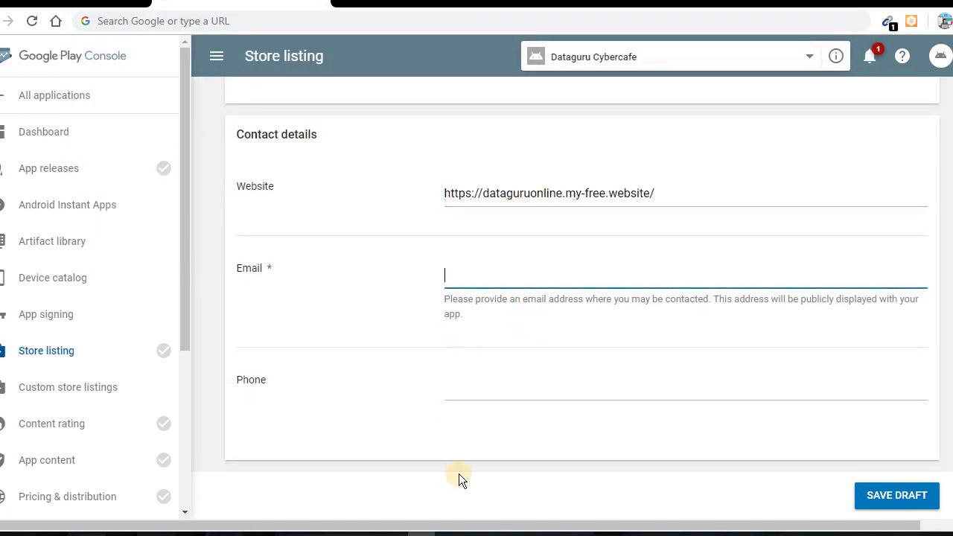
click(463, 530)
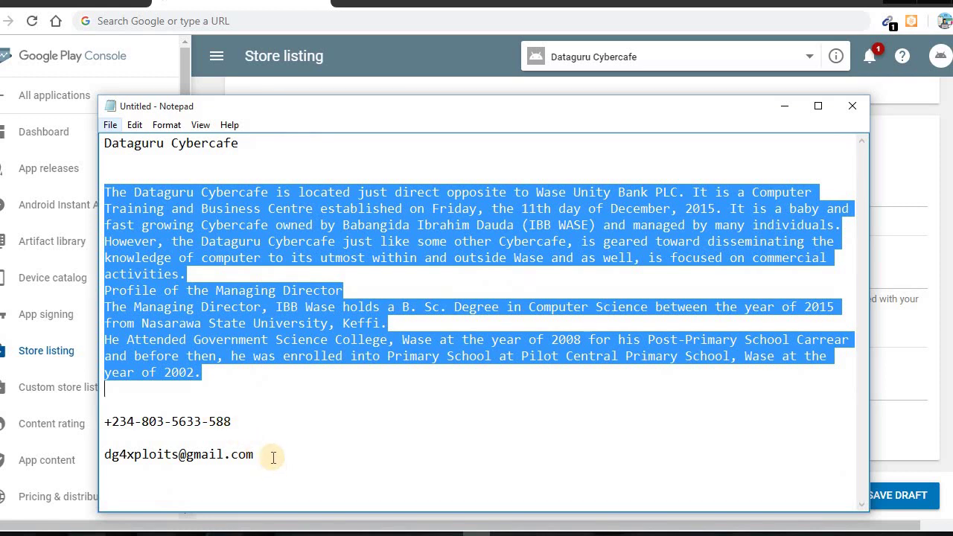
click(273, 454)
shift+click(106, 454)
key(ctrl+x)
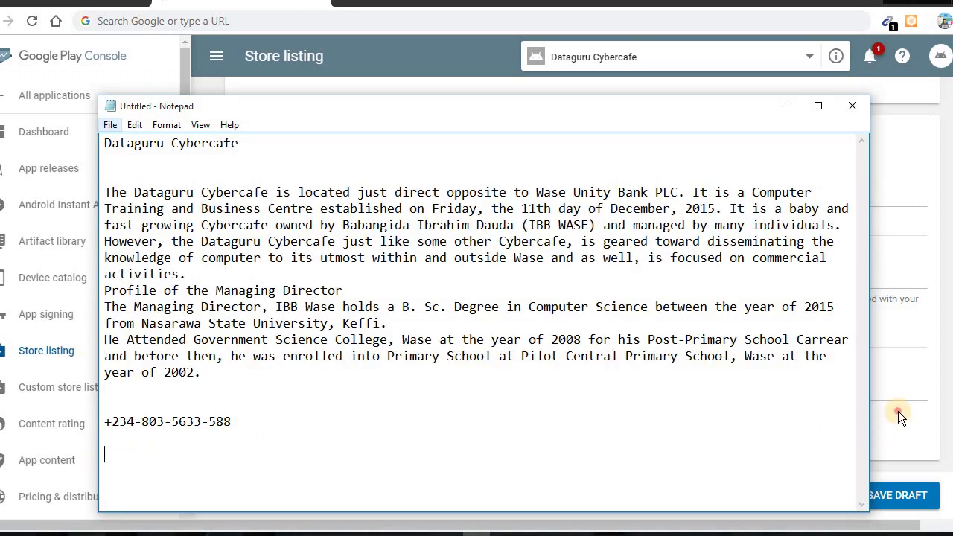
click(898, 415)
click(551, 374)
click(504, 270)
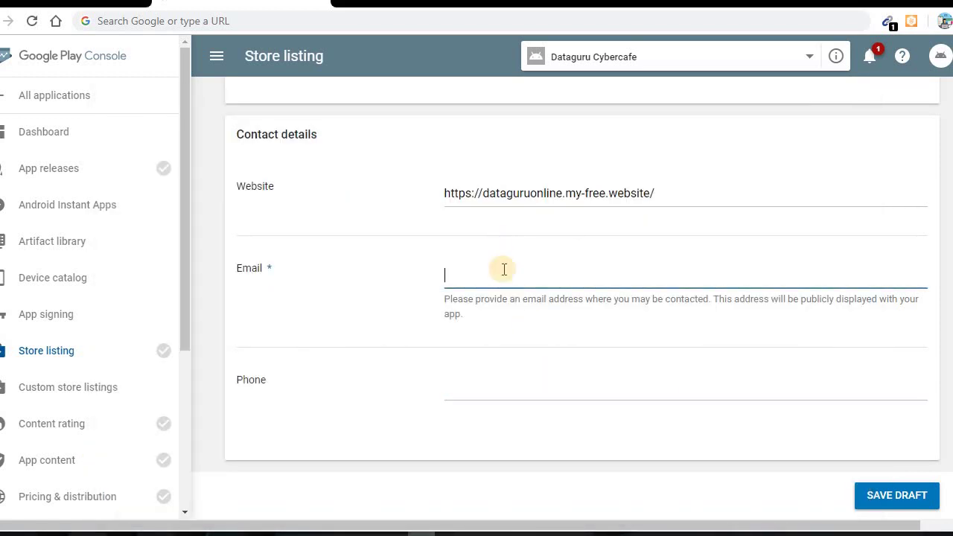
key(ctrl+v)
Cut the phone number from Notepad and paste it into the Phone field
key(alt+Tab)
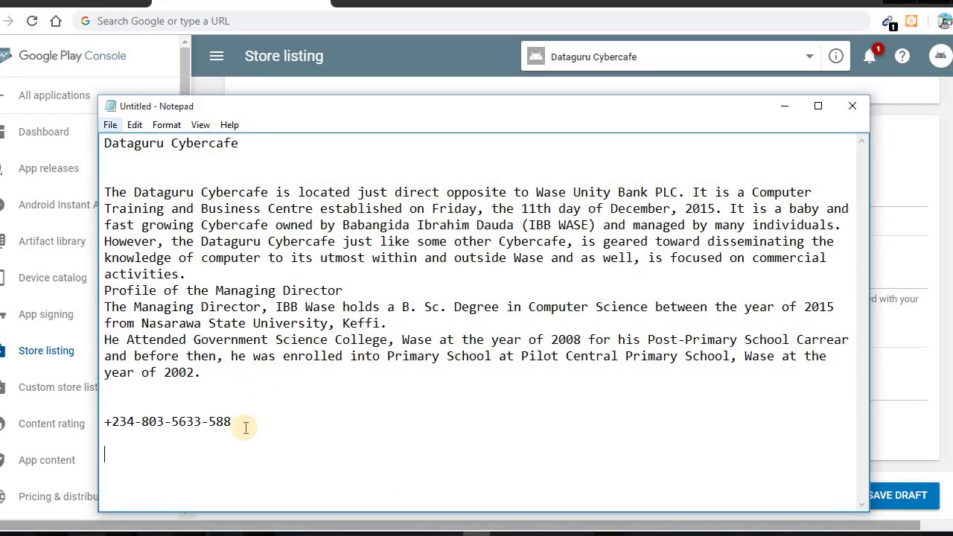
drag(240, 424, 64, 421)
key(ctrl+x)
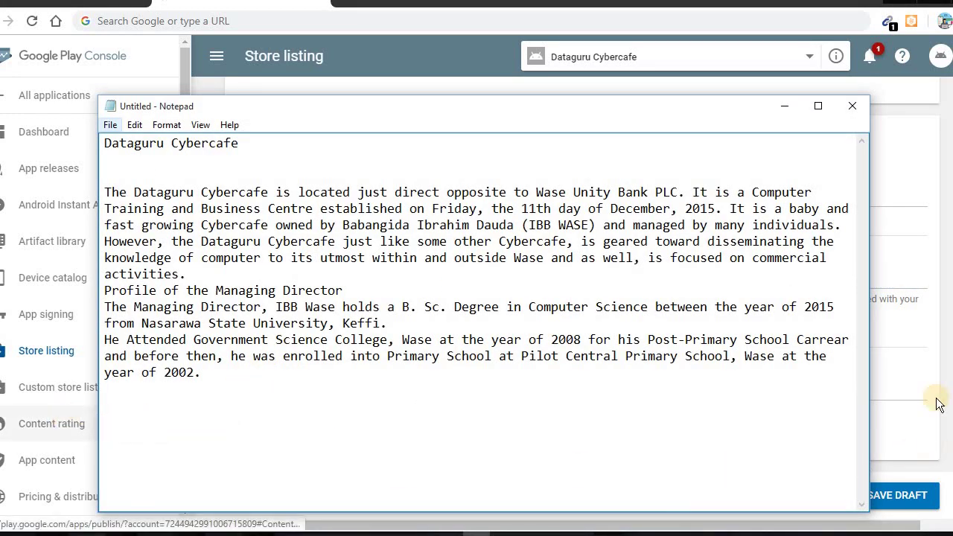
key(alt+Tab)
click(734, 385)
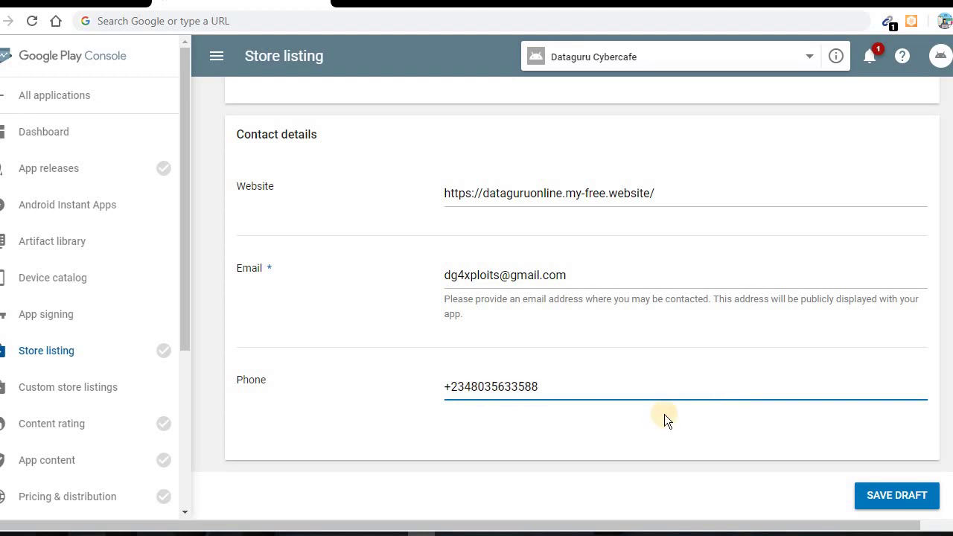
scroll(664, 418, down, 3)
Mark the listing as not submitting a privacy policy URL and save the draft
click(515, 332)
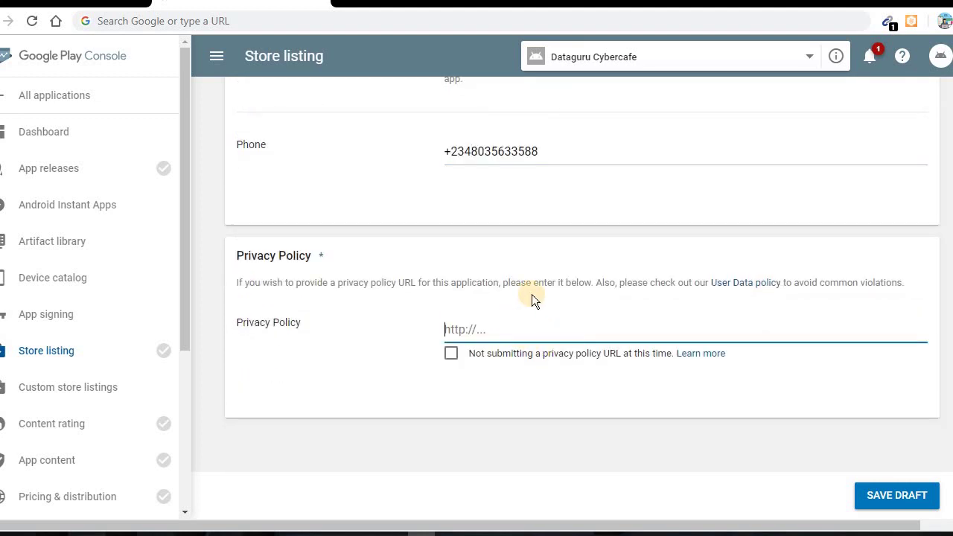
click(451, 355)
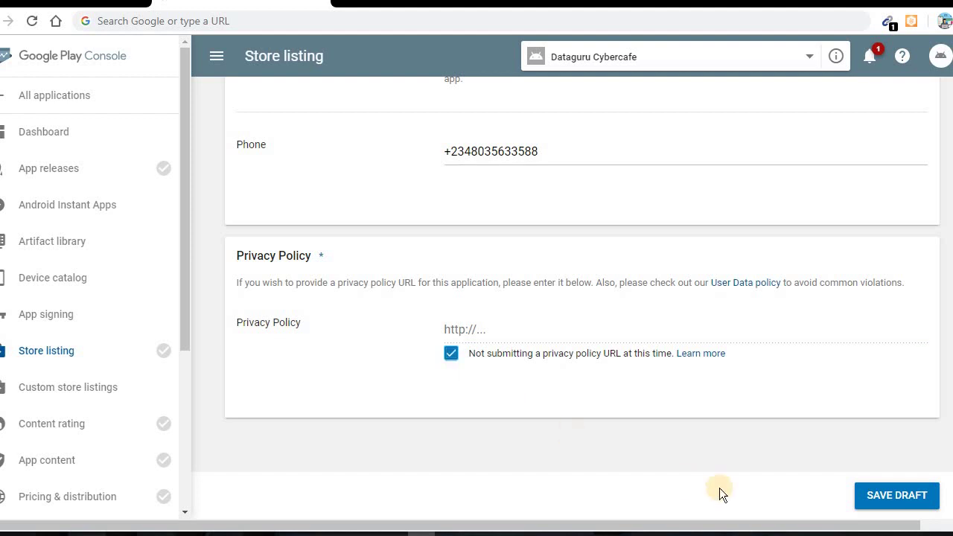
click(885, 499)
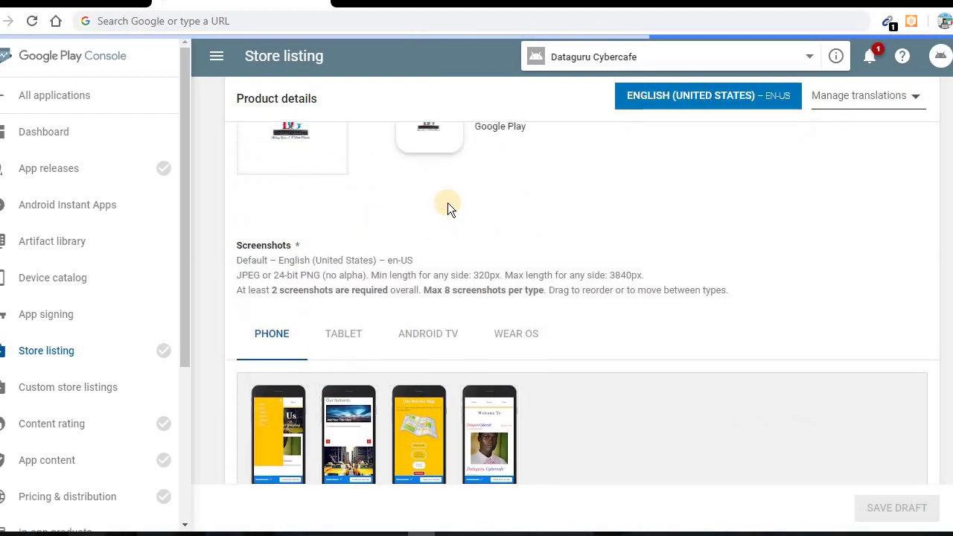
Move the fourth and third screenshots into the first two slots and save again
drag(489, 297, 260, 294)
drag(419, 294, 383, 303)
scroll(447, 320, down, 10)
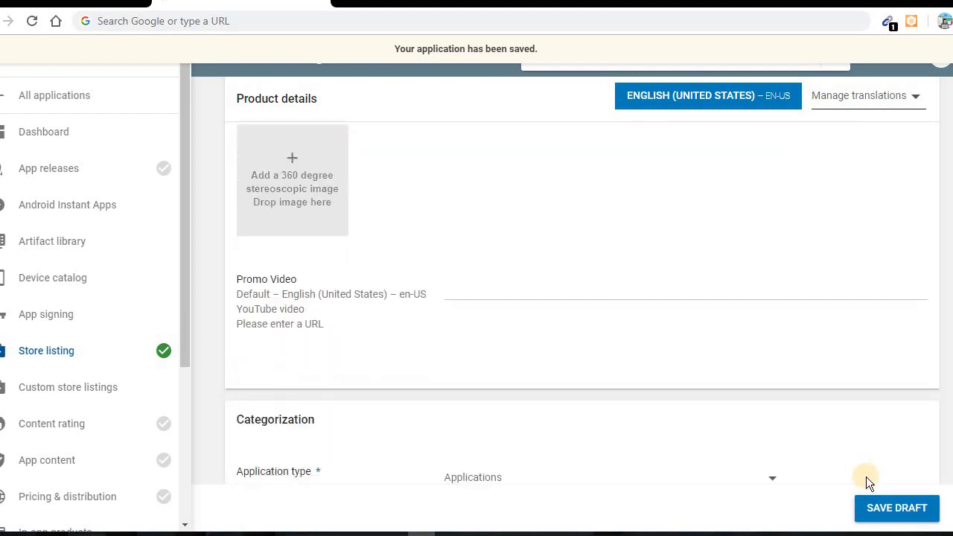
click(904, 511)
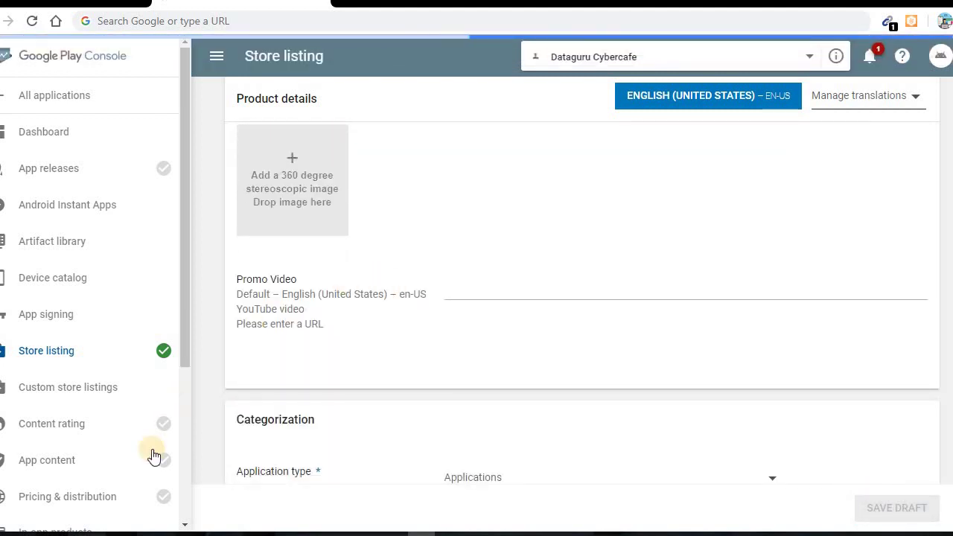
scroll(75, 327, down, 2)
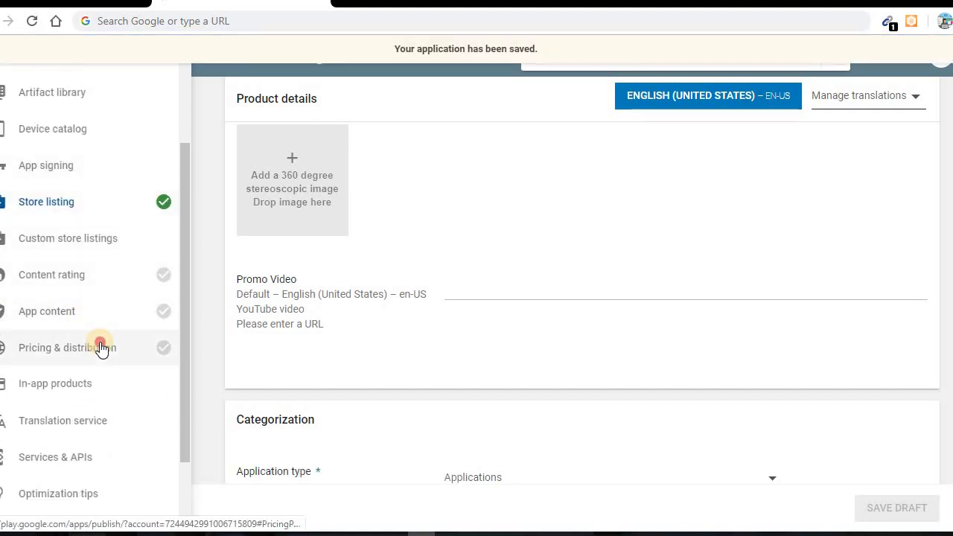
Make the app Free, available in all countries, with no ads, and save the pricing draft
click(100, 347)
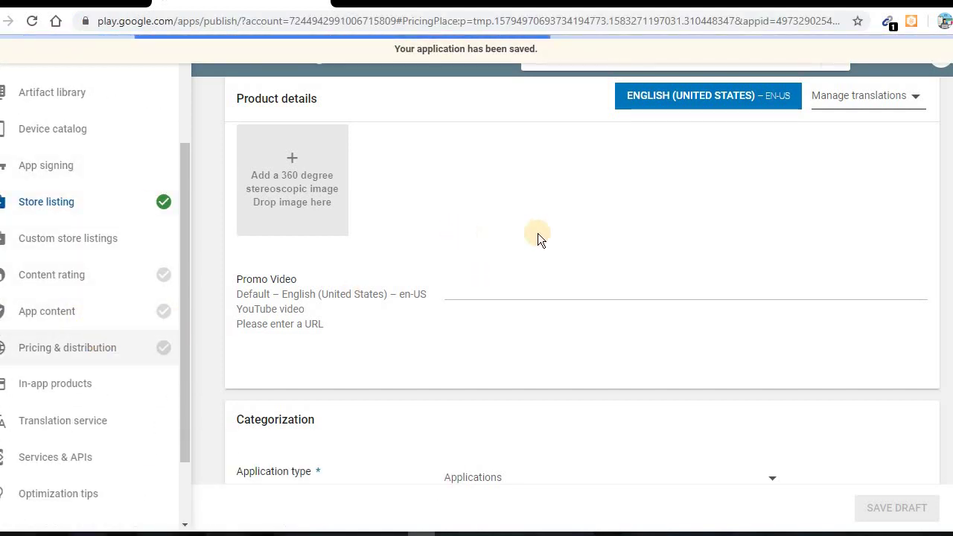
click(513, 270)
scroll(595, 268, down, 2)
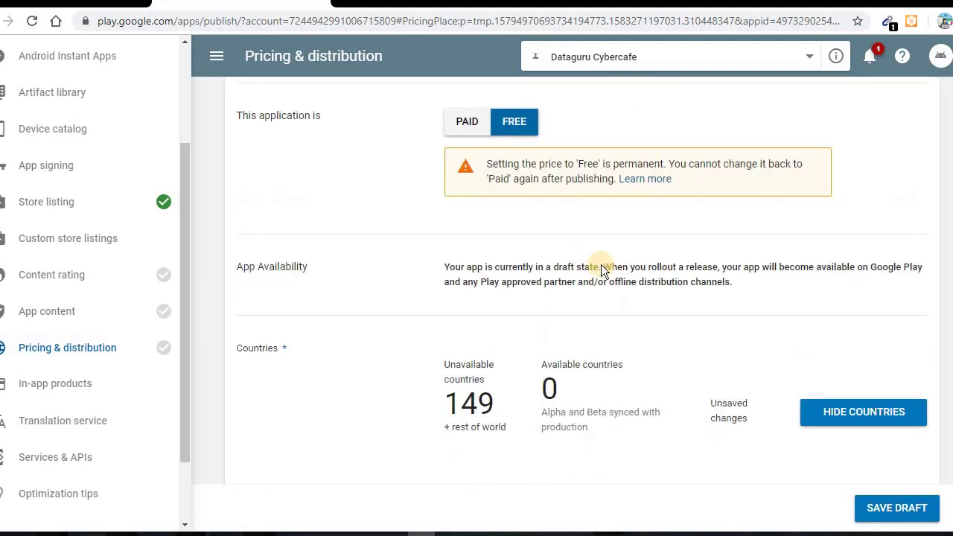
scroll(621, 276, down, 3)
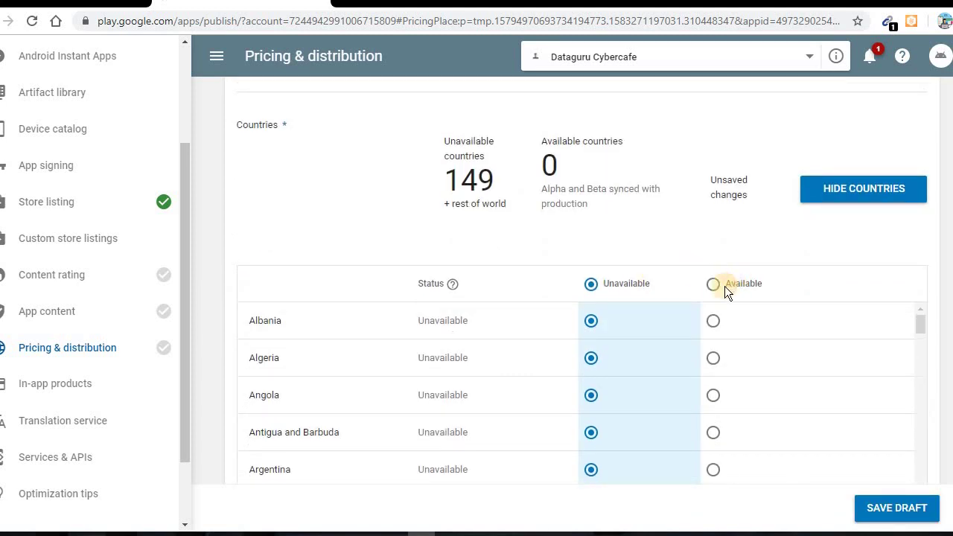
click(712, 284)
scroll(585, 278, down, 8)
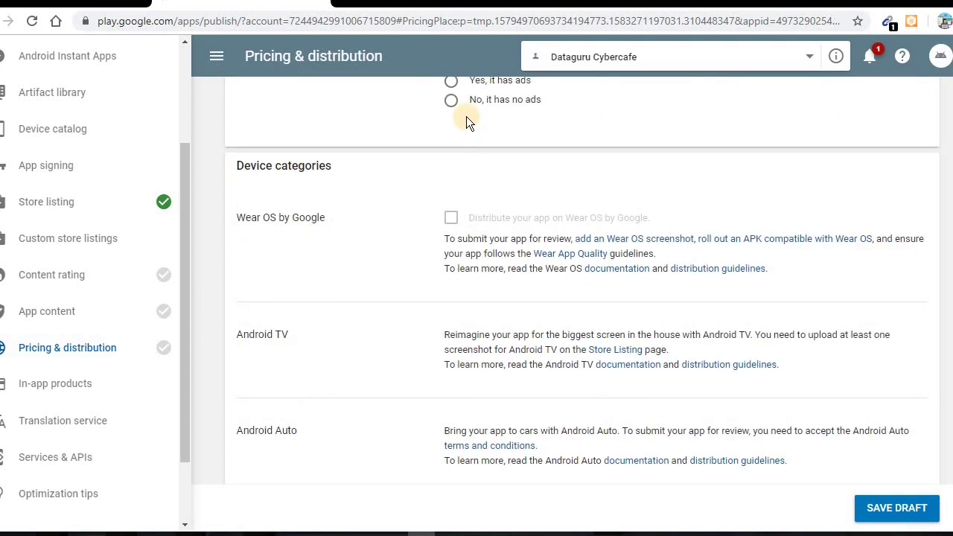
click(464, 102)
scroll(497, 354, down, 15)
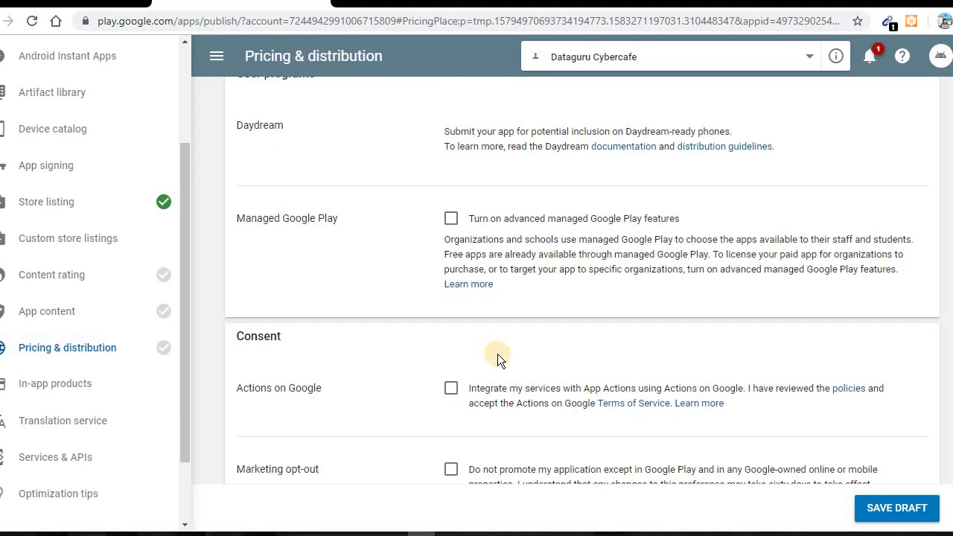
click(897, 509)
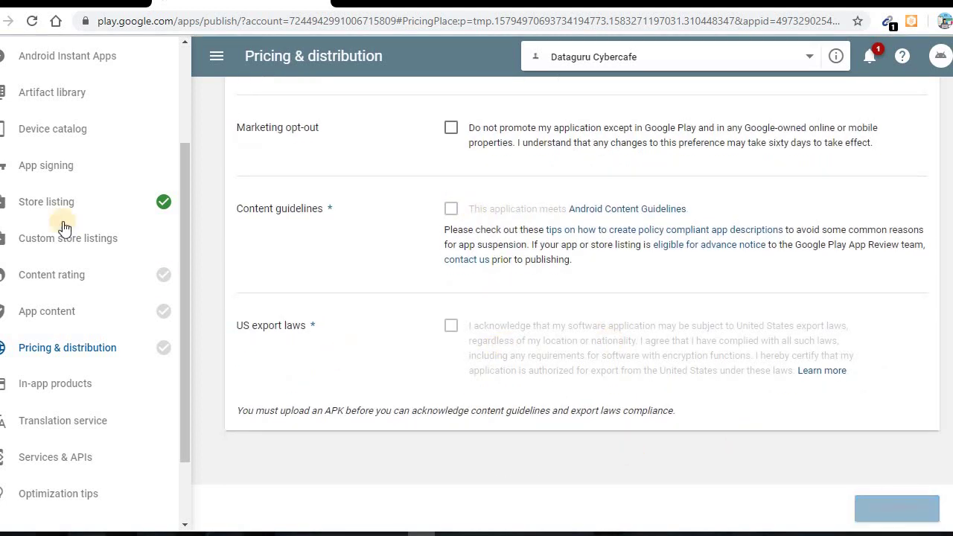
scroll(49, 193, up, 2)
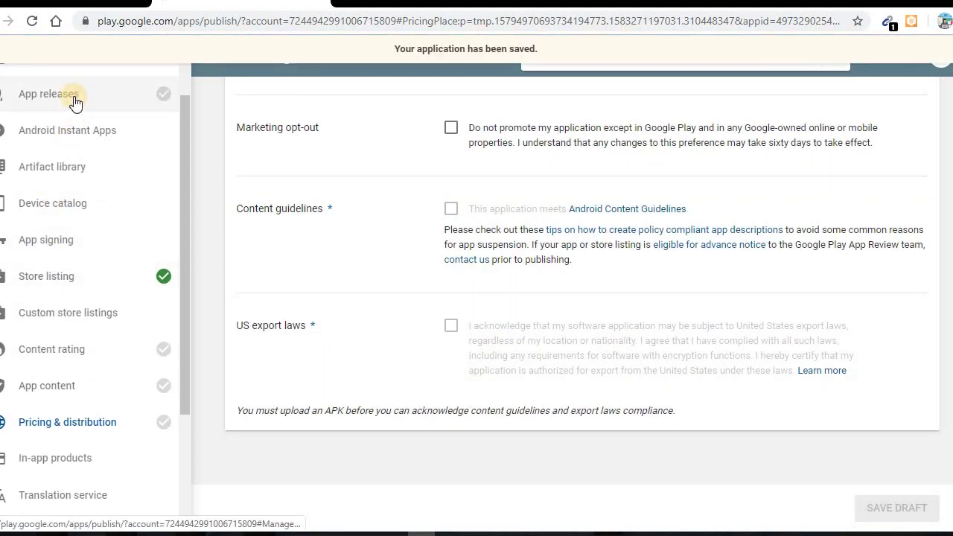
Create a new production release accepting Google Play app signing, and start choosing an APK
click(74, 95)
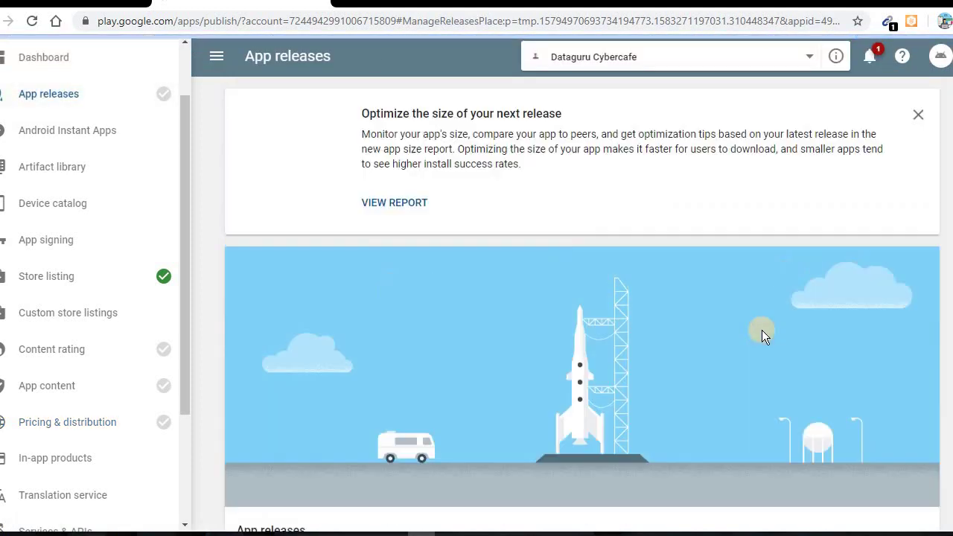
scroll(238, 290, down, 3)
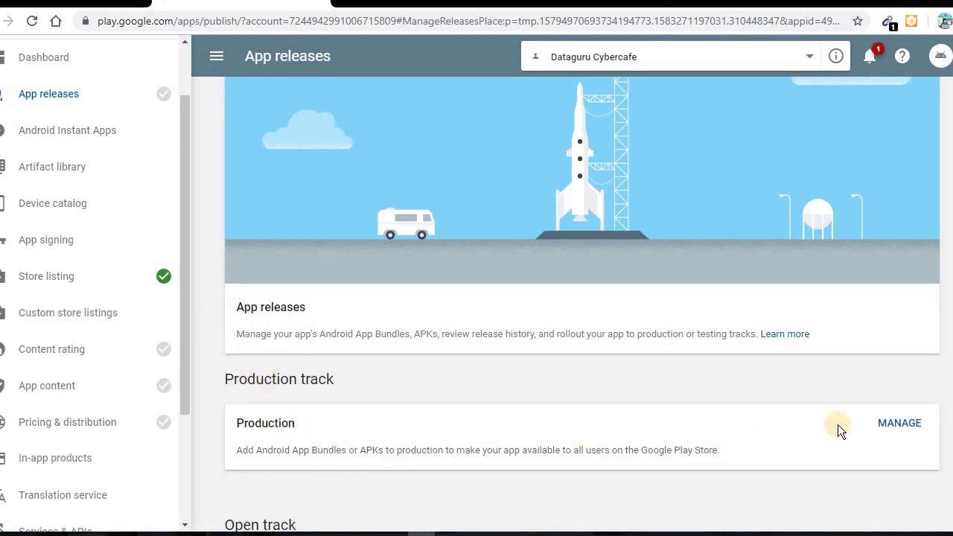
click(893, 422)
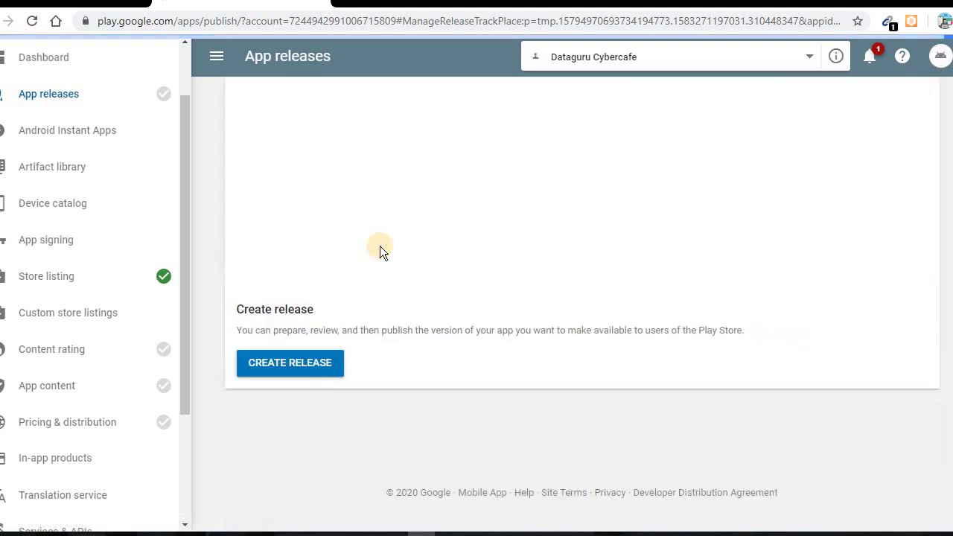
click(287, 362)
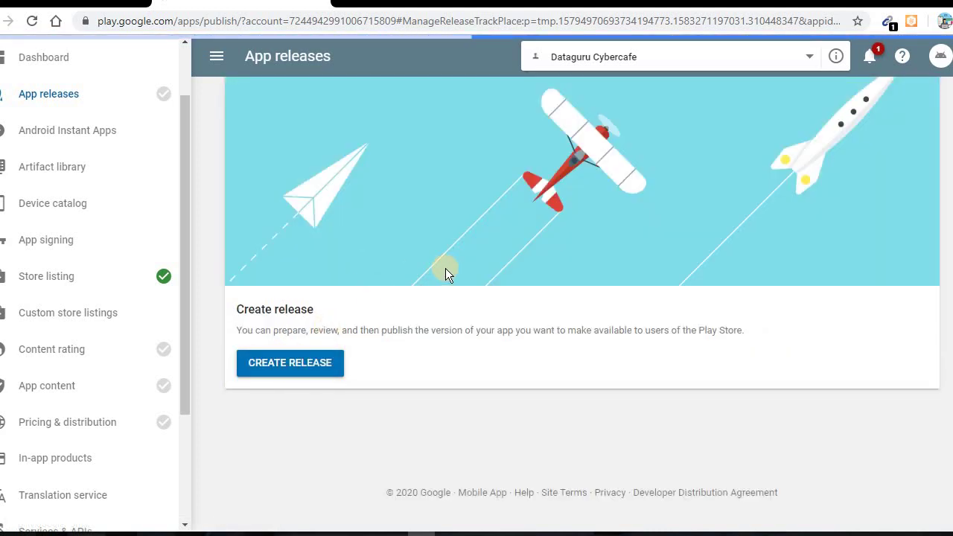
scroll(445, 273, down, 3)
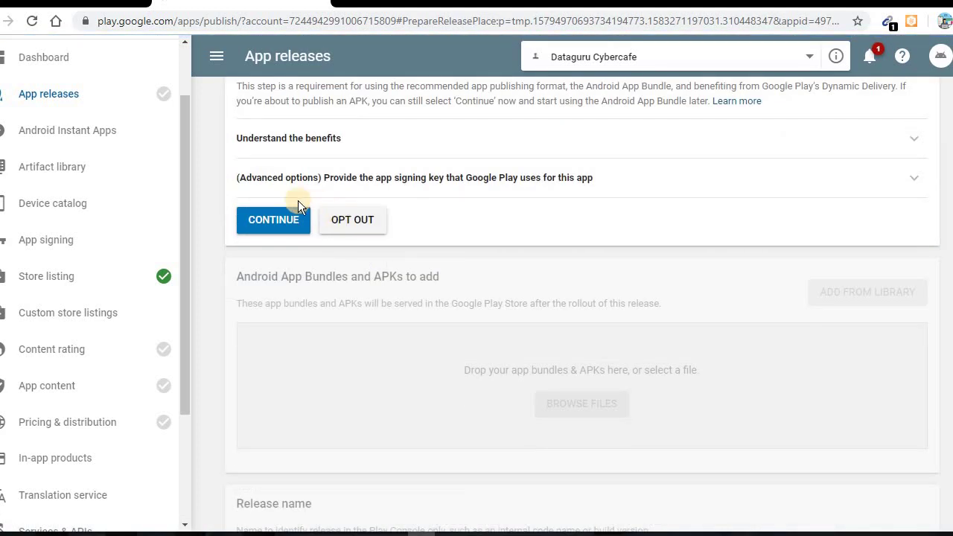
click(250, 224)
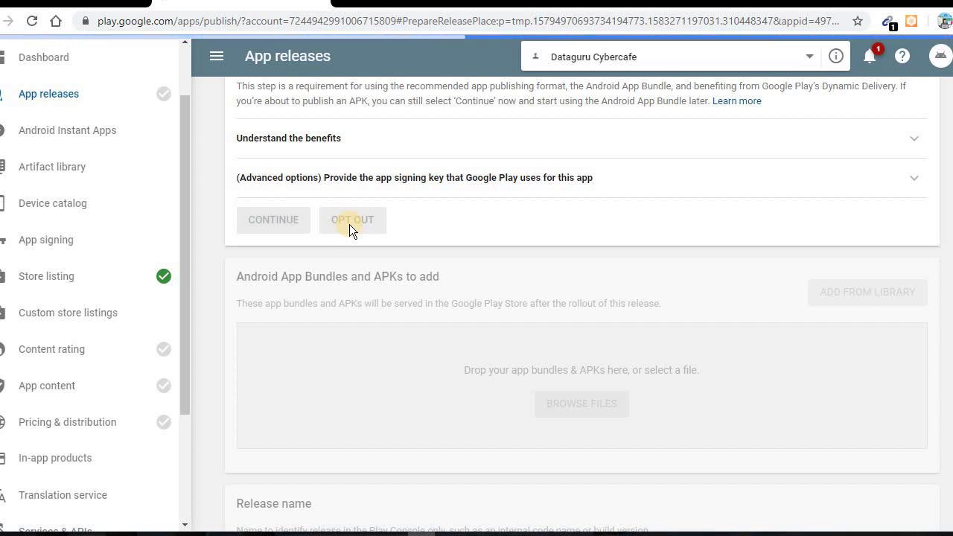
scroll(523, 342, down, 2)
click(558, 179)
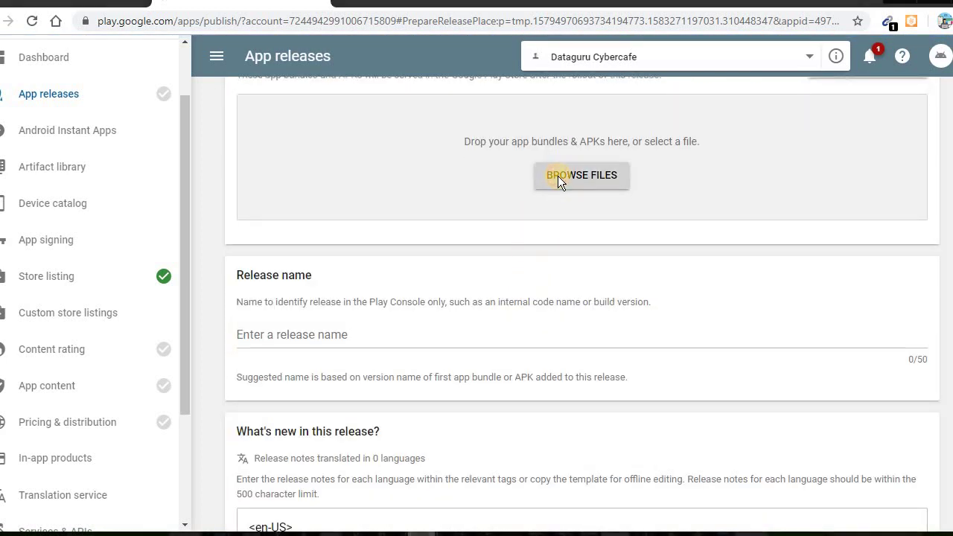
Upload the Dataguru Cybercafe APK from Desktop and save release notes reading 'Version 1.0'
click(134, 87)
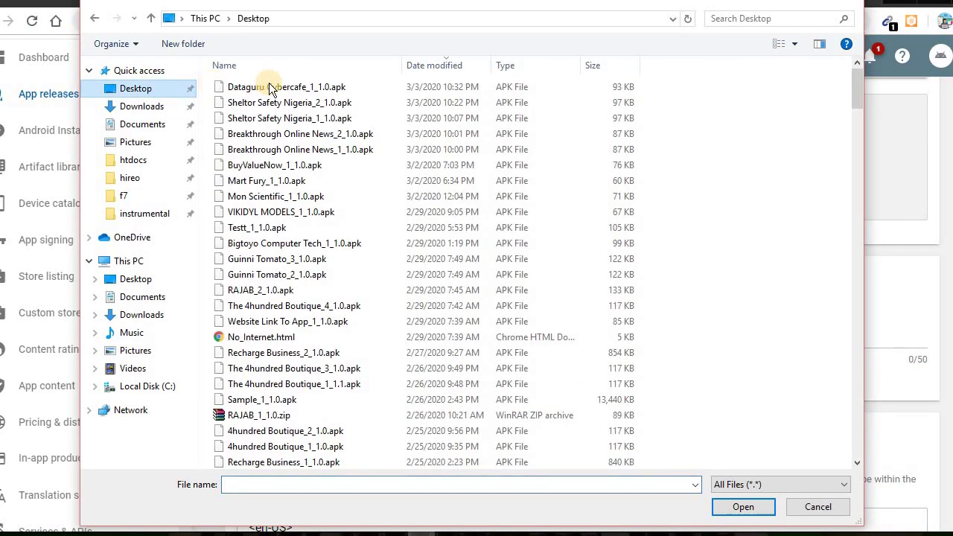
double_click(300, 87)
scroll(447, 224, down, 3)
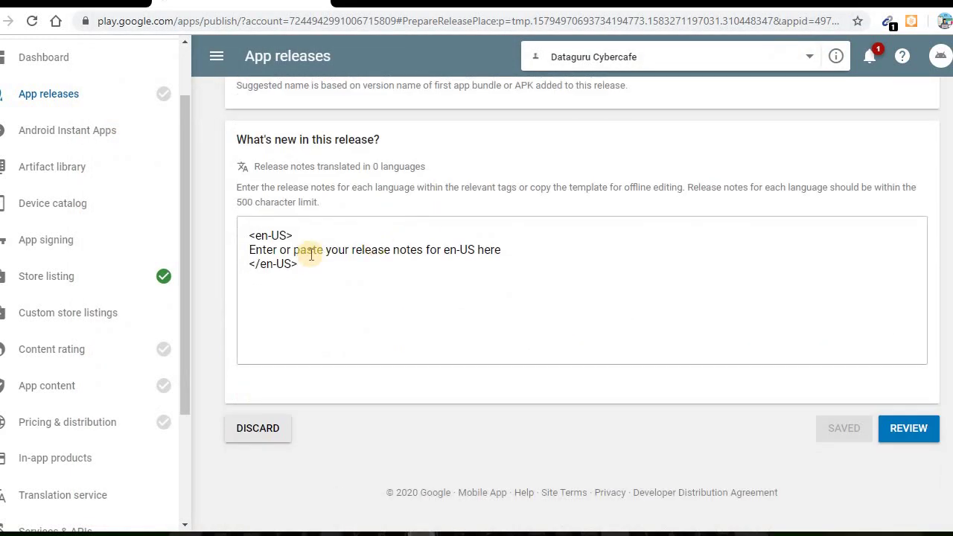
drag(247, 250, 497, 249)
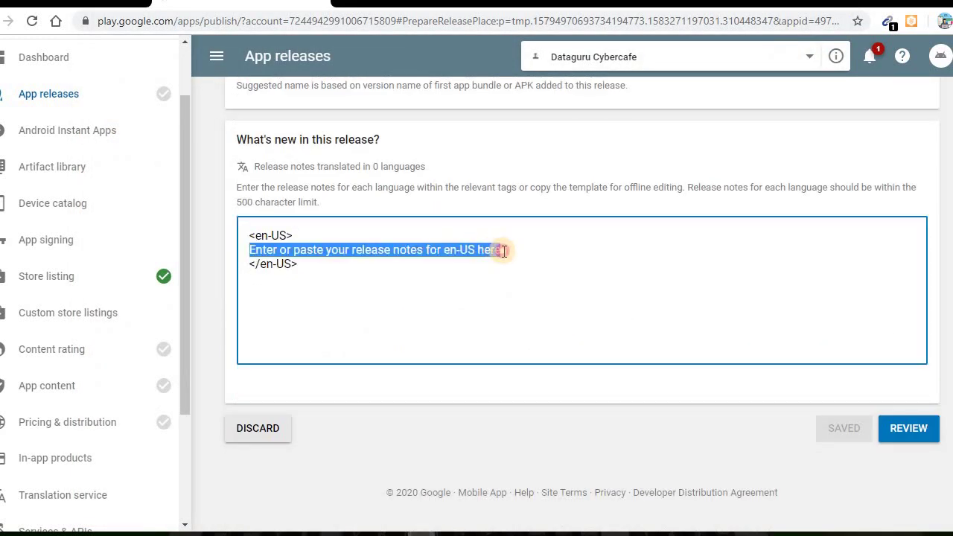
text(Version 1.0)
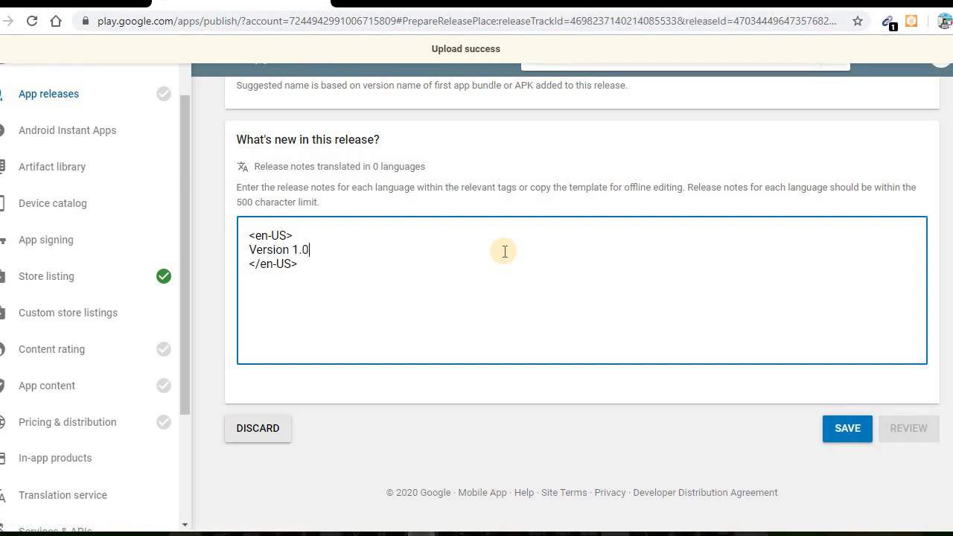
scroll(504, 251, up, 3)
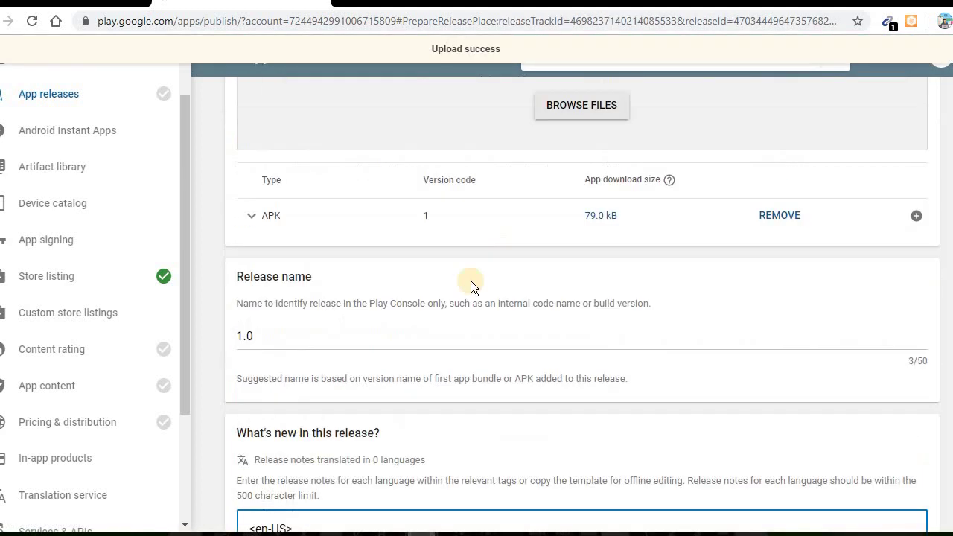
scroll(447, 285, down, 1)
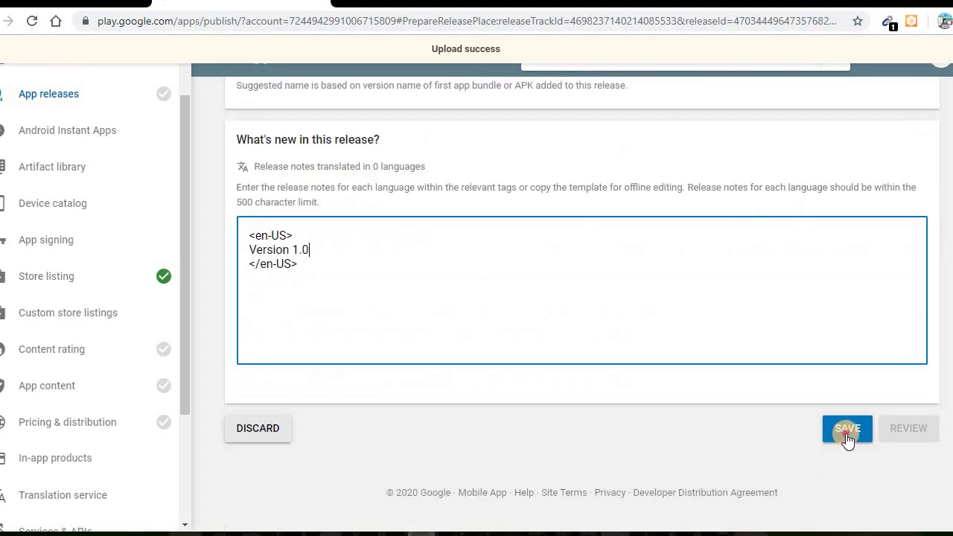
click(847, 432)
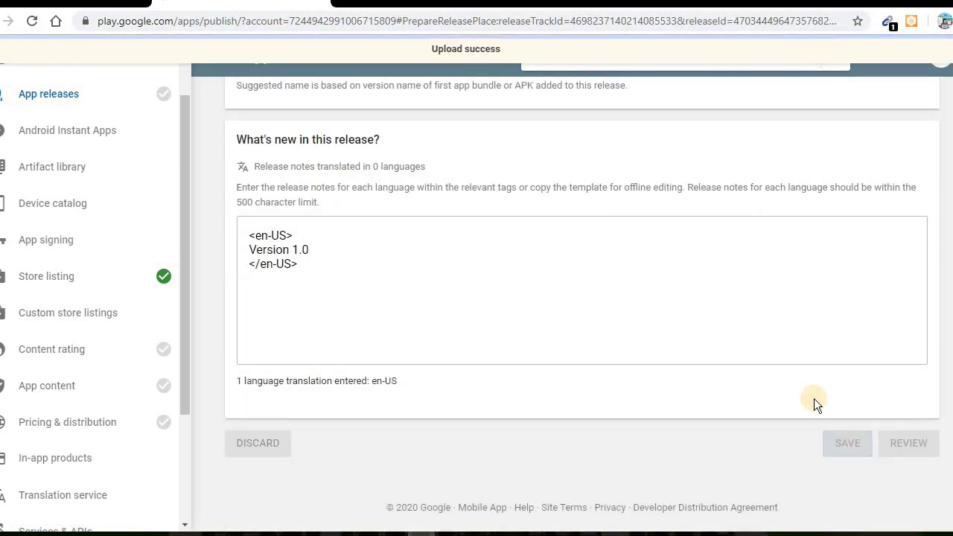
Confirm the content guidelines and US export laws in Pricing & distribution and save the draft
click(90, 428)
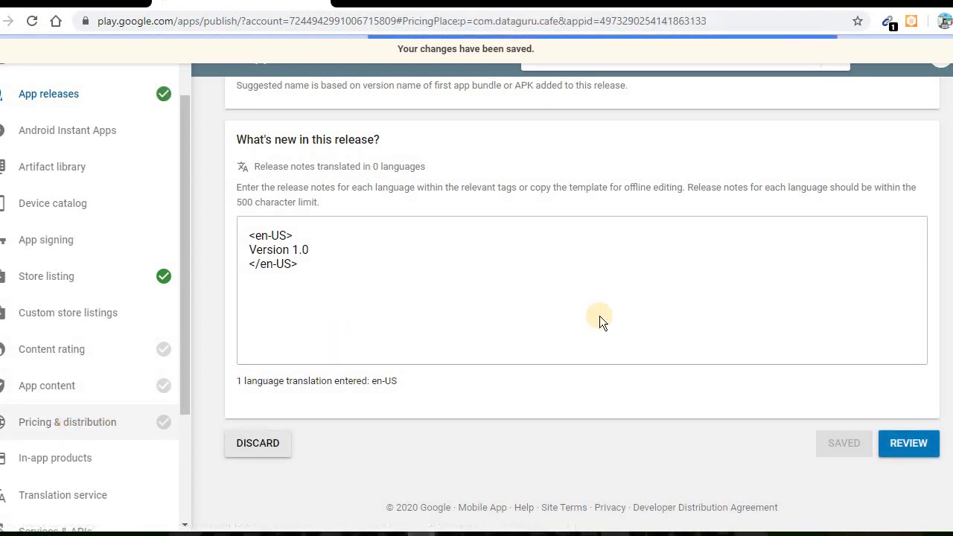
scroll(599, 316, down, 15)
click(451, 224)
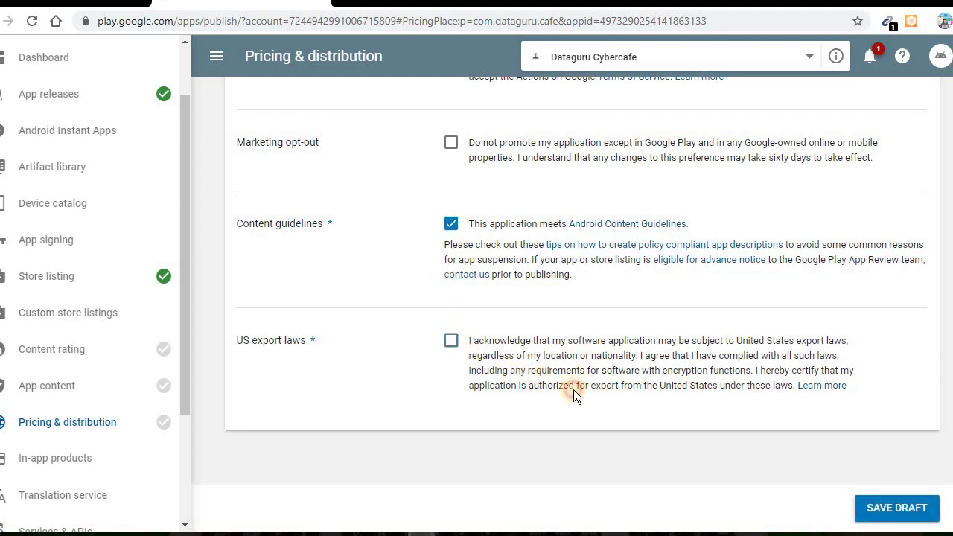
click(914, 504)
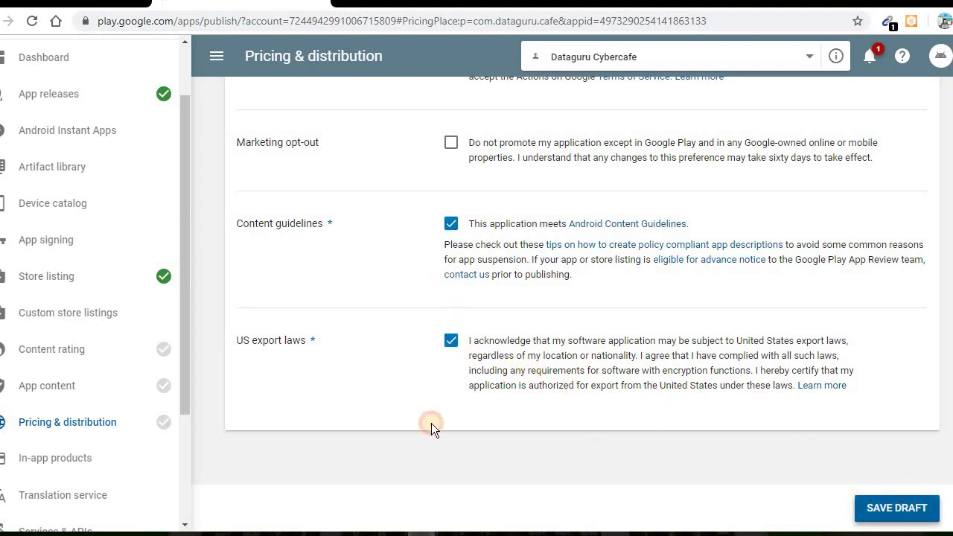
click(65, 387)
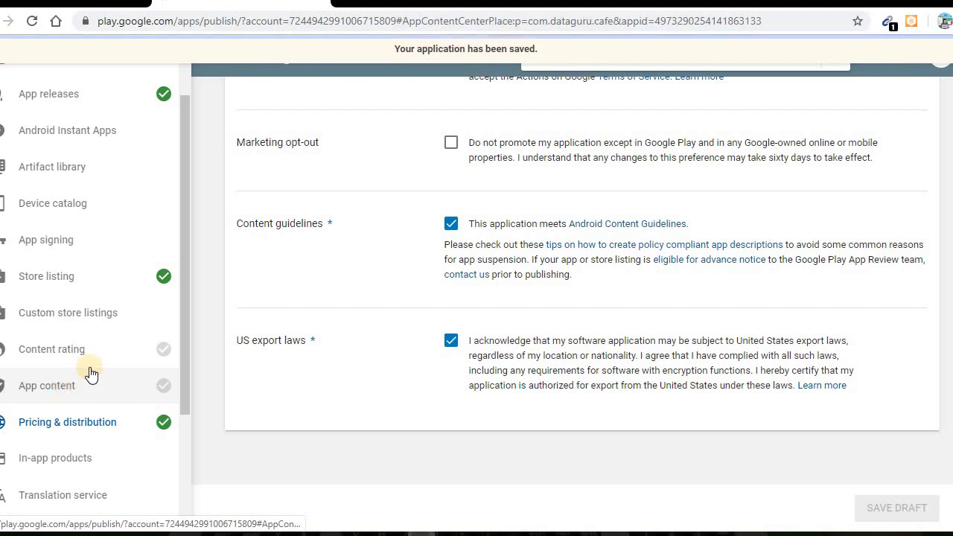
Add the 18 and over and 16-17 age groups to the target audience, then advance to Store presence
click(896, 347)
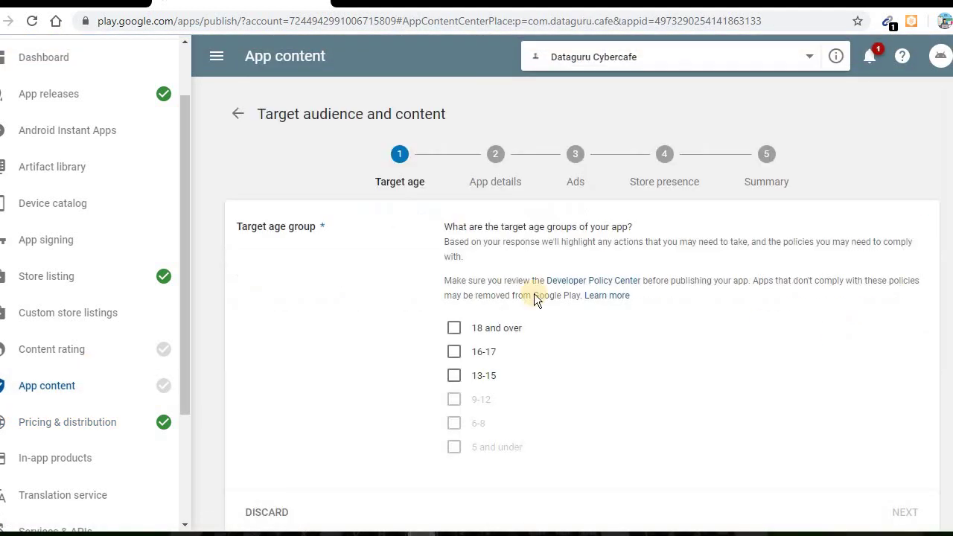
scroll(439, 296, down, 3)
click(454, 236)
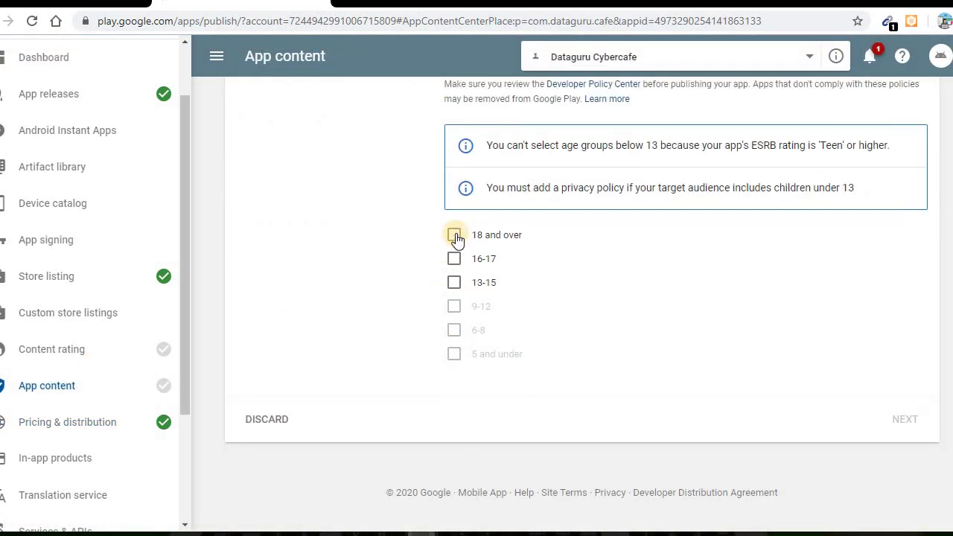
click(455, 258)
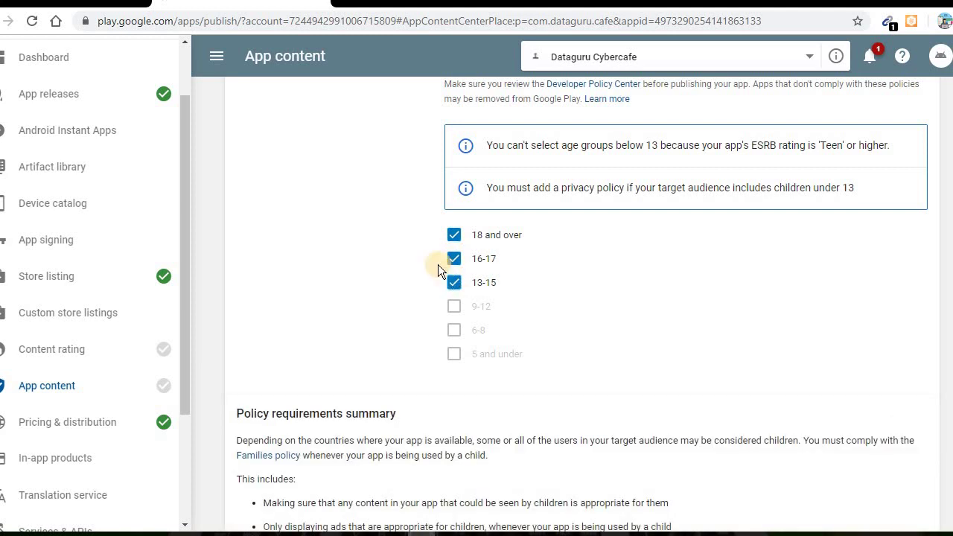
scroll(484, 274, down, 4)
click(889, 419)
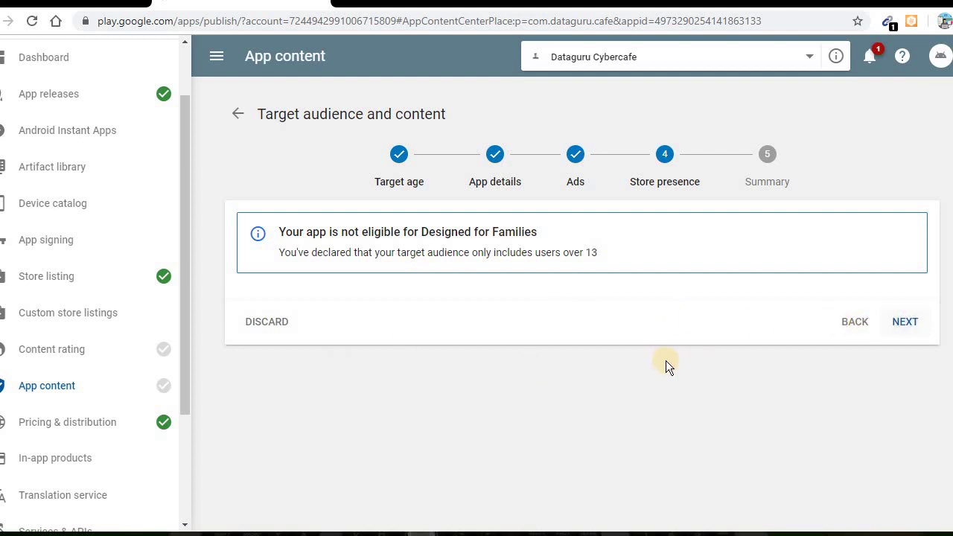
click(107, 344)
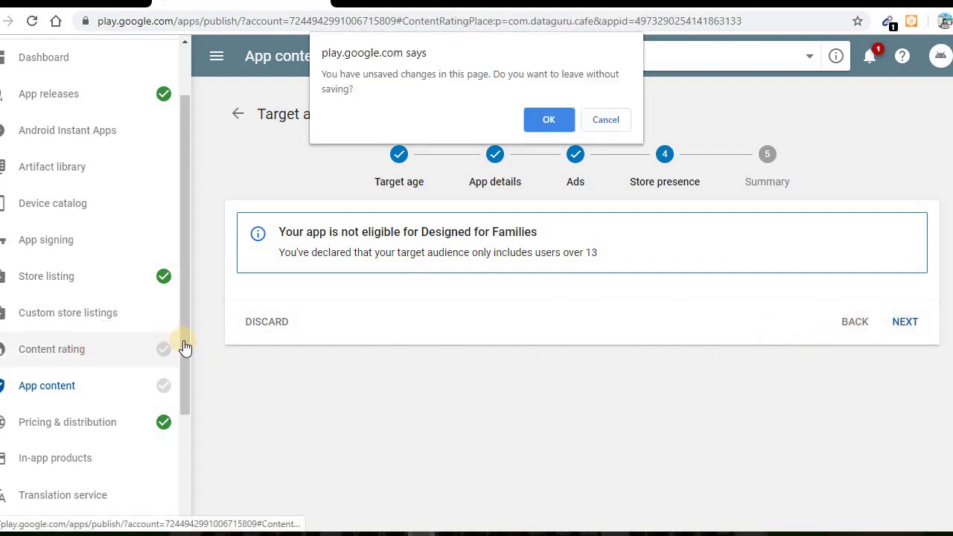
Discard the unsaved changes and start the content rating questionnaire
click(556, 121)
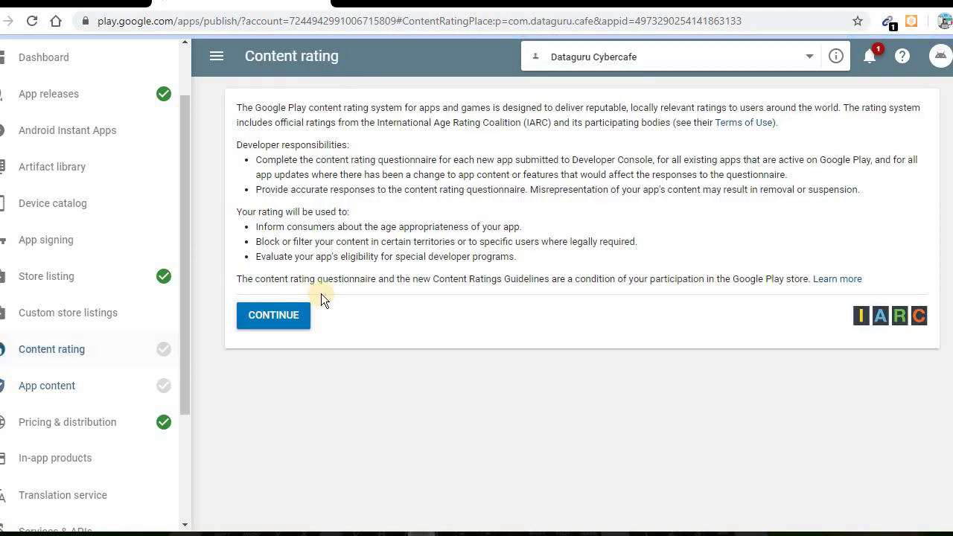
click(270, 317)
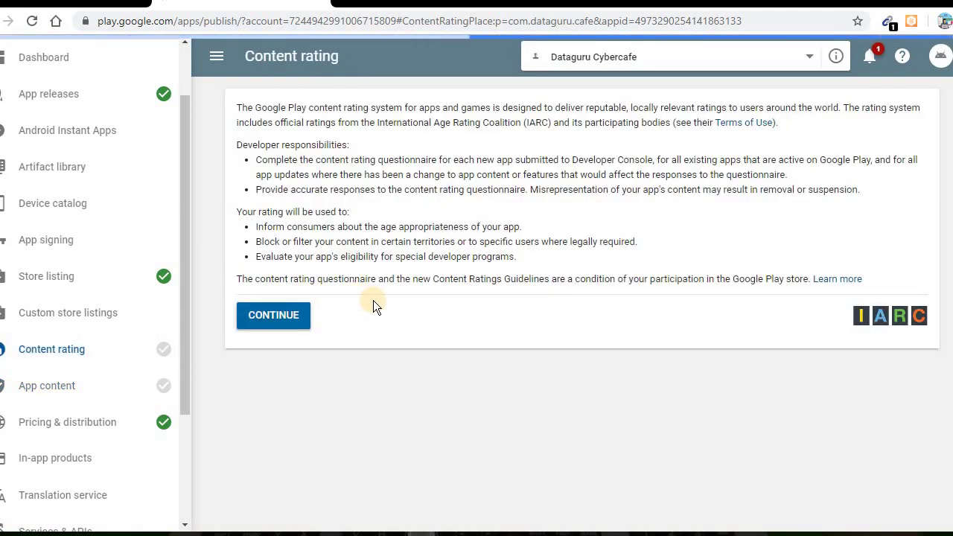
scroll(373, 300, down, 7)
scroll(442, 172, up, 6)
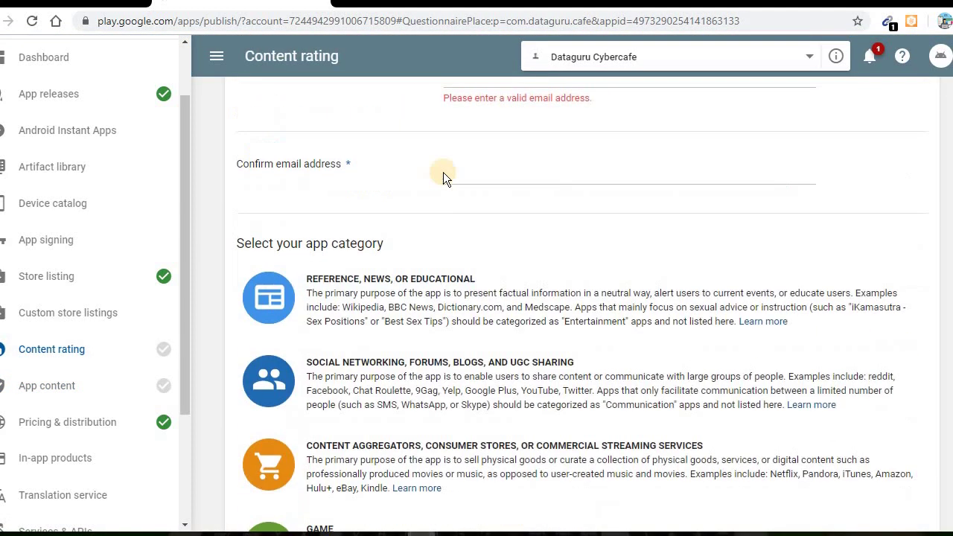
scroll(469, 167, up, 1)
Enter and confirm the contact e-mail, then choose the Utility, Productivity, Communication, or Other category
click(505, 206)
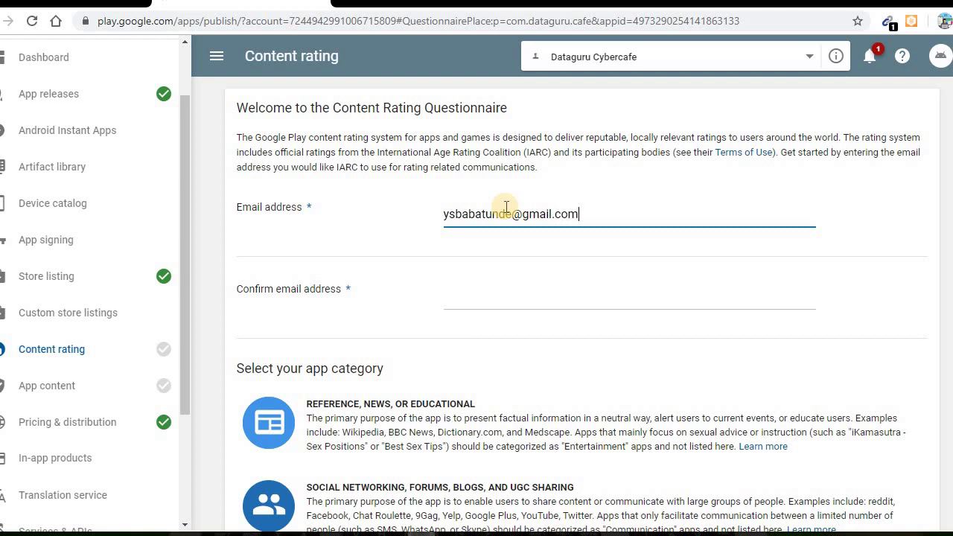
key(ctrl+a)
key(ctrl+c)
key(Tab)
key(ctrl+v)
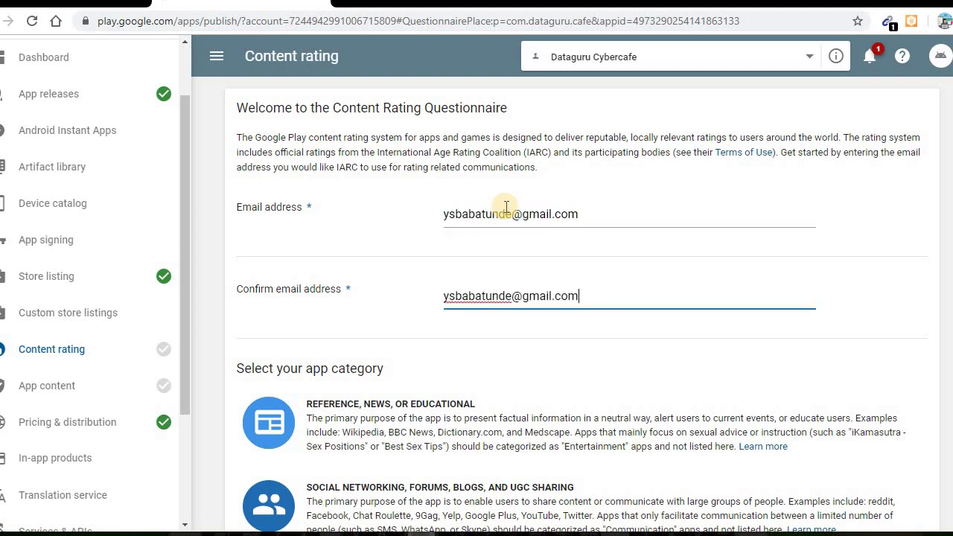
scroll(276, 313, down, 2)
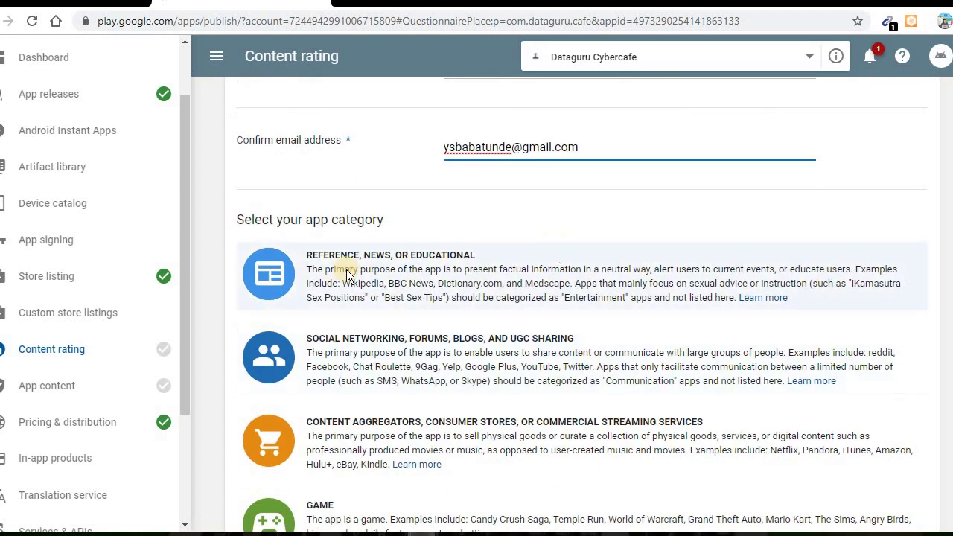
scroll(387, 298, down, 3)
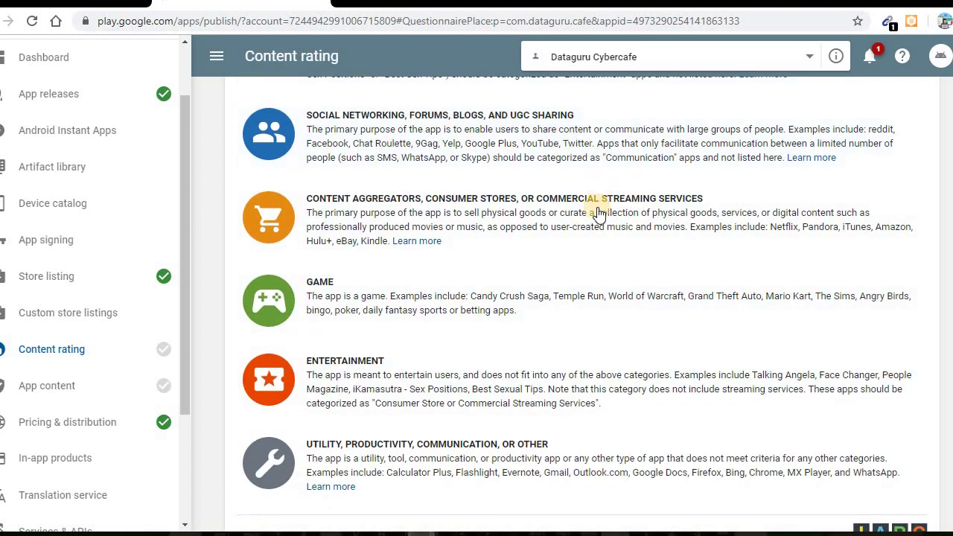
click(416, 457)
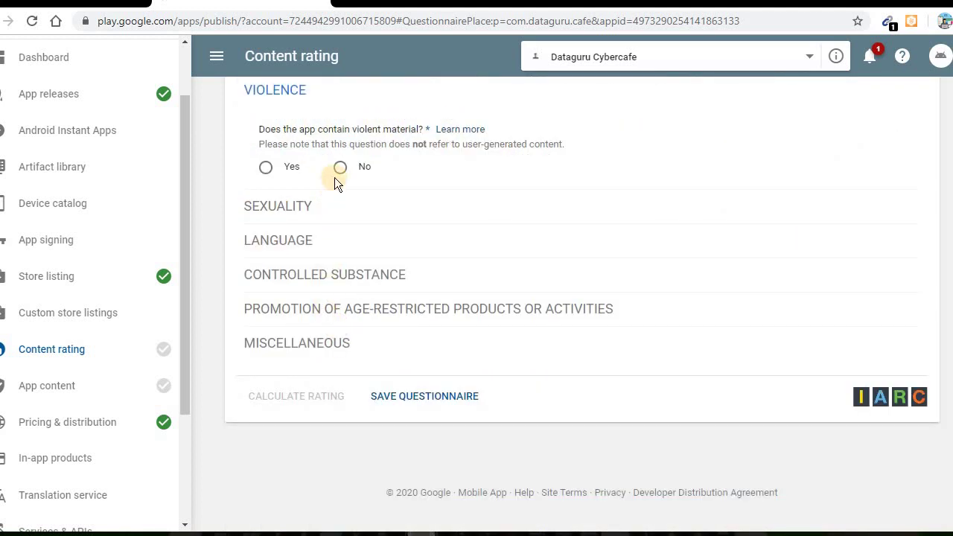
Answer No to violence, language, drugs, age-restricted products, location sharing and web browser questions
click(341, 208)
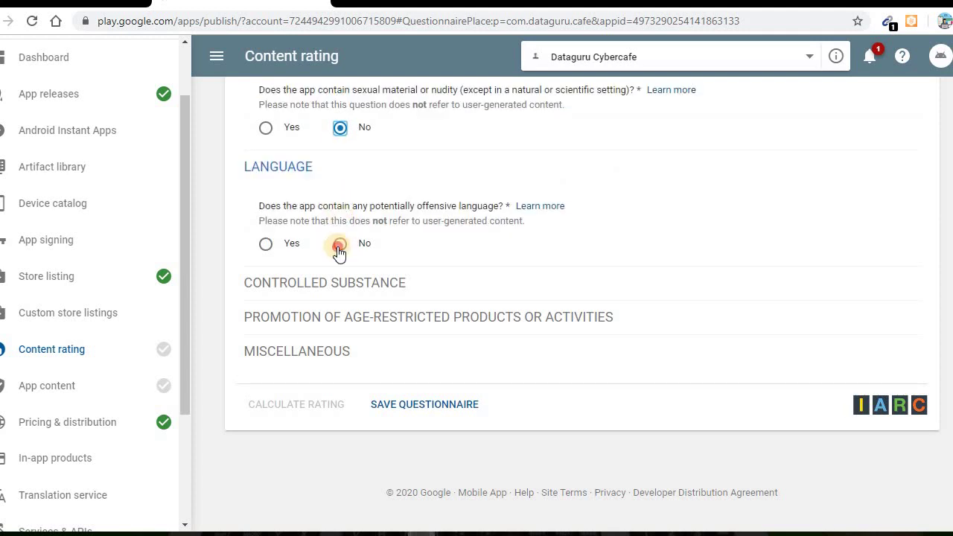
click(339, 247)
click(348, 304)
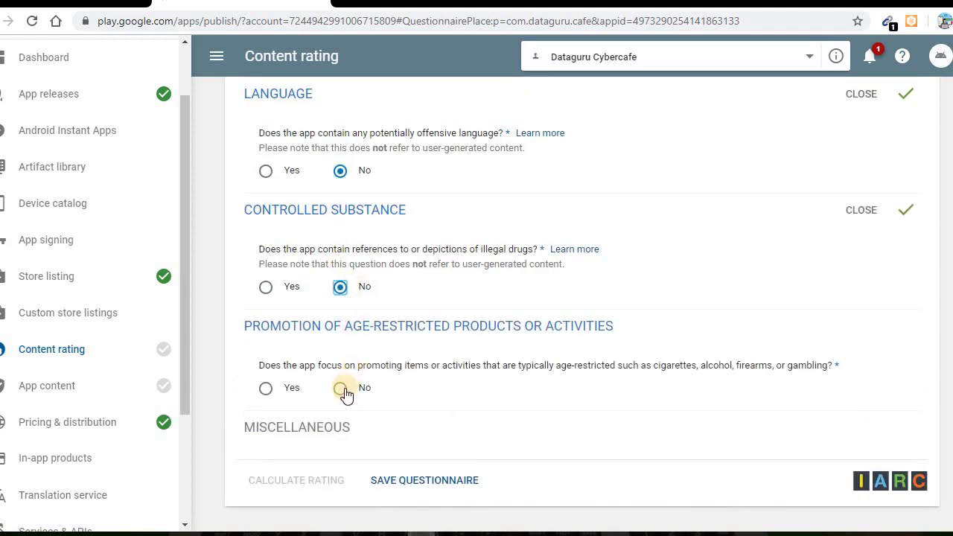
click(344, 390)
scroll(338, 253, down, 5)
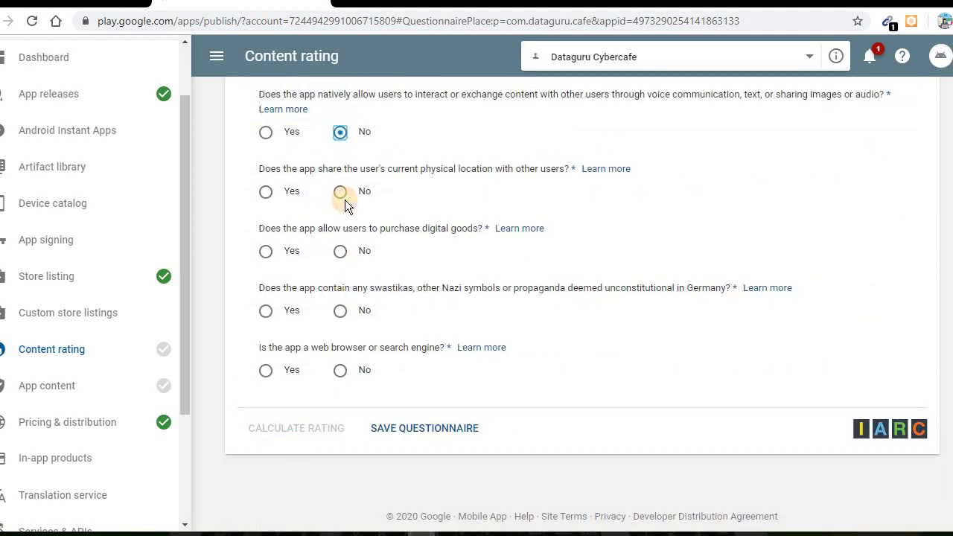
click(340, 251)
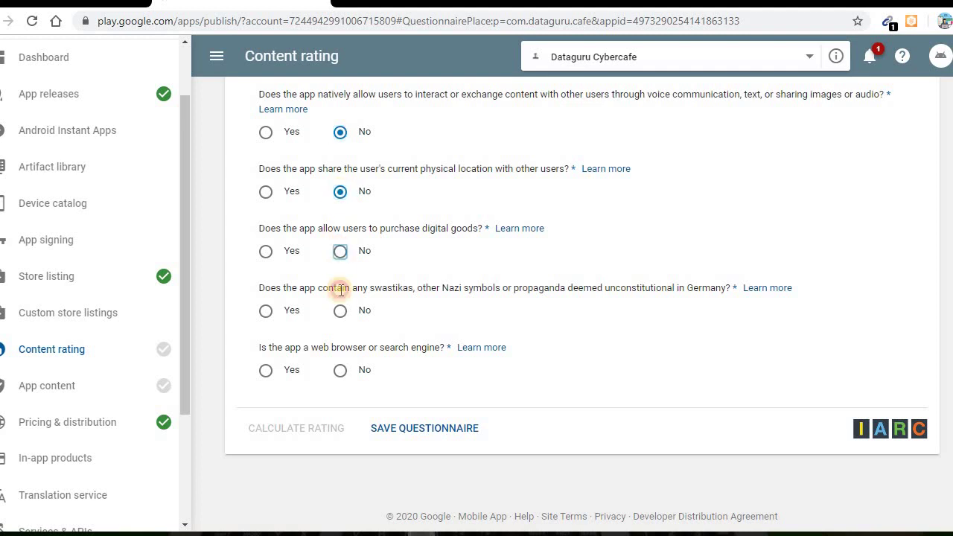
click(347, 371)
scroll(435, 257, up, 2)
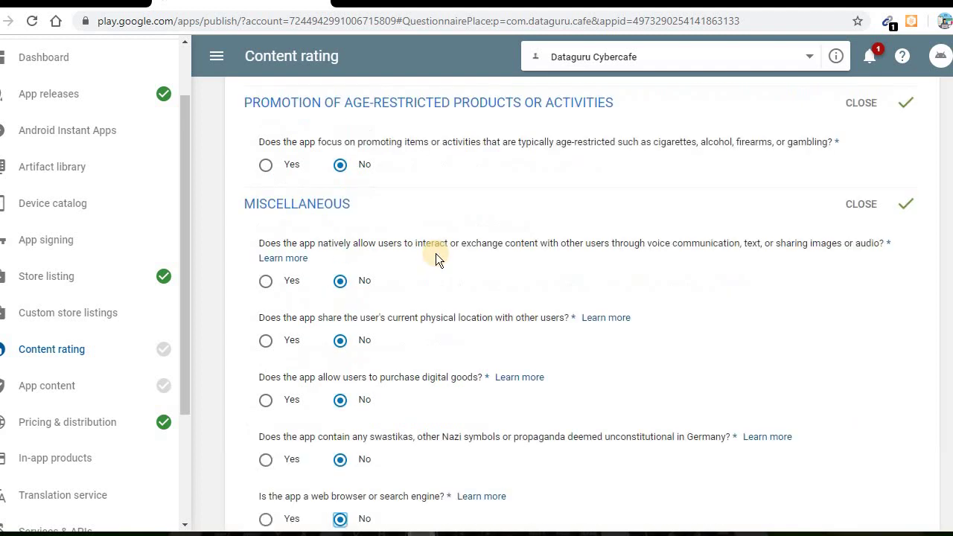
scroll(435, 253, up, 5)
scroll(392, 408, down, 8)
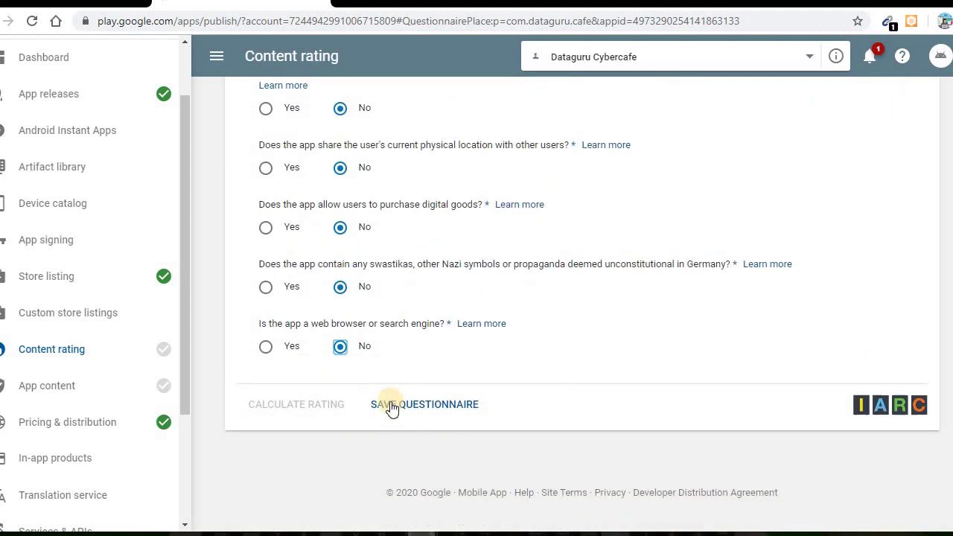
Save the questionnaire, calculate the rating, and apply the resulting 3+ rating
click(392, 406)
click(285, 405)
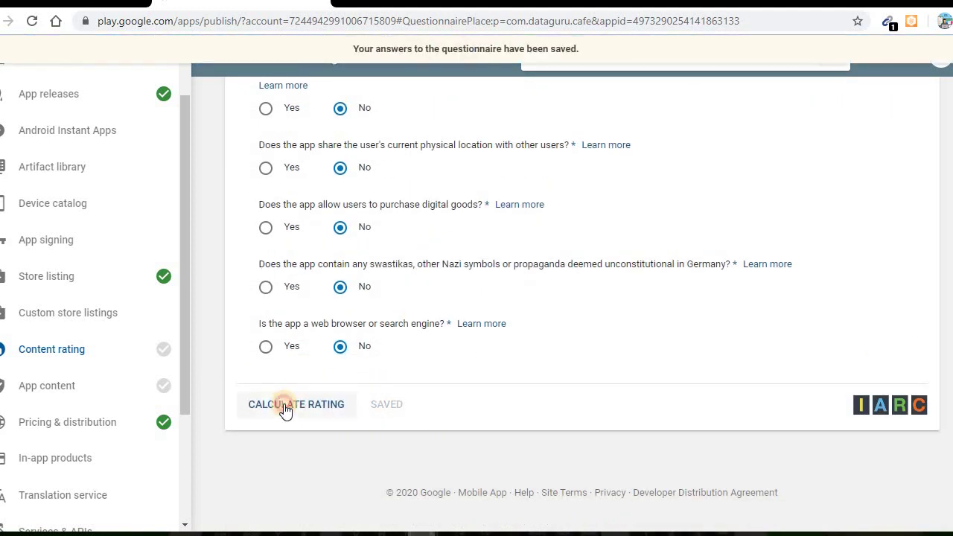
scroll(287, 405, down, 10)
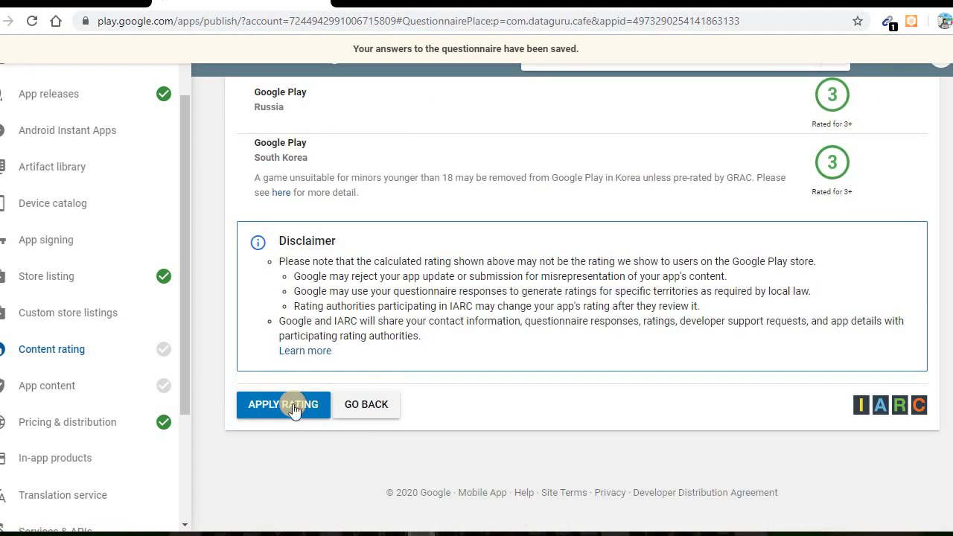
click(294, 407)
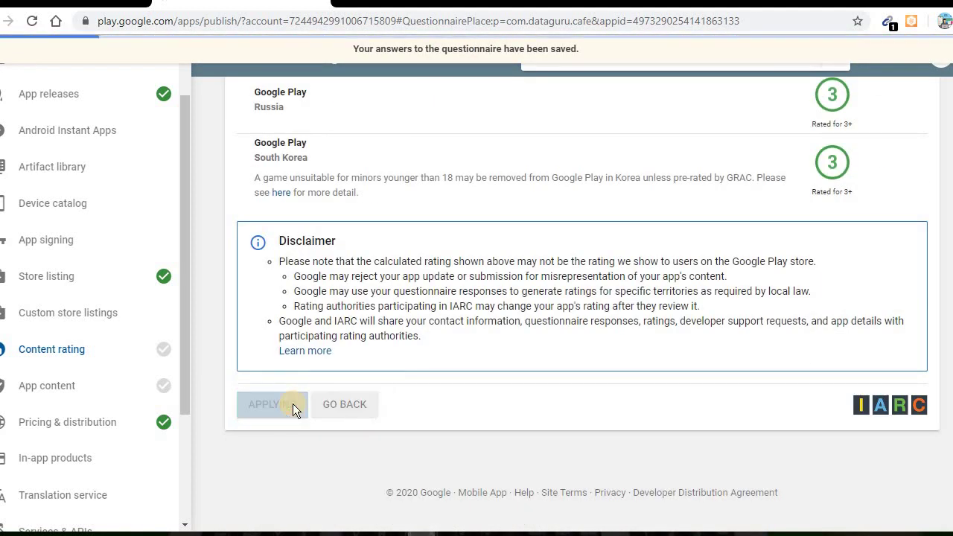
click(83, 387)
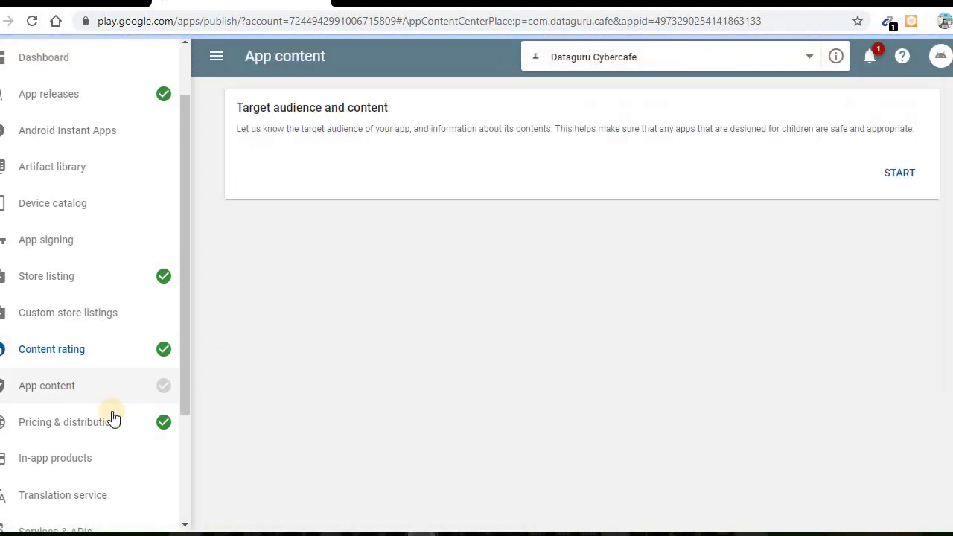
Declare target ages 13-15, 16-17 and 18 and over, not appealing to children, and submit
click(898, 348)
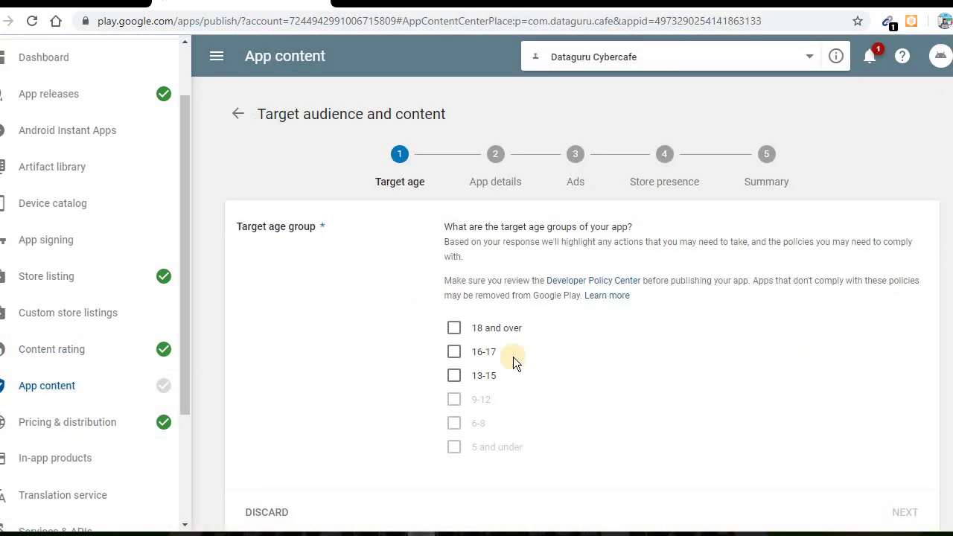
click(454, 389)
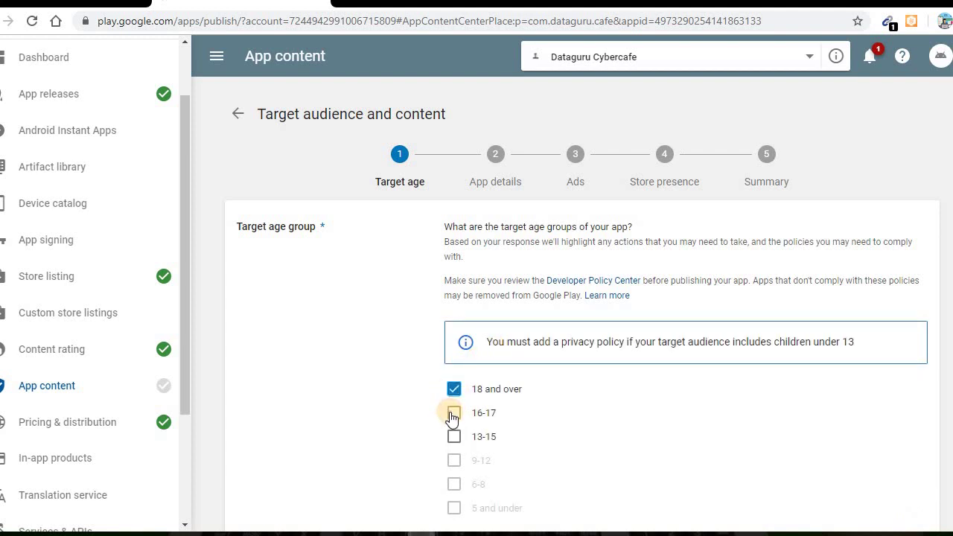
scroll(595, 380, down, 5)
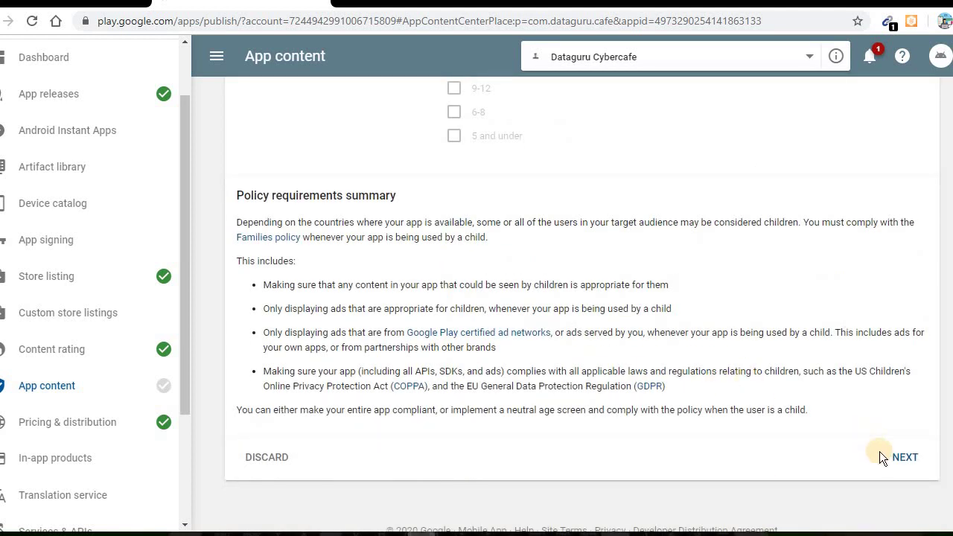
click(897, 457)
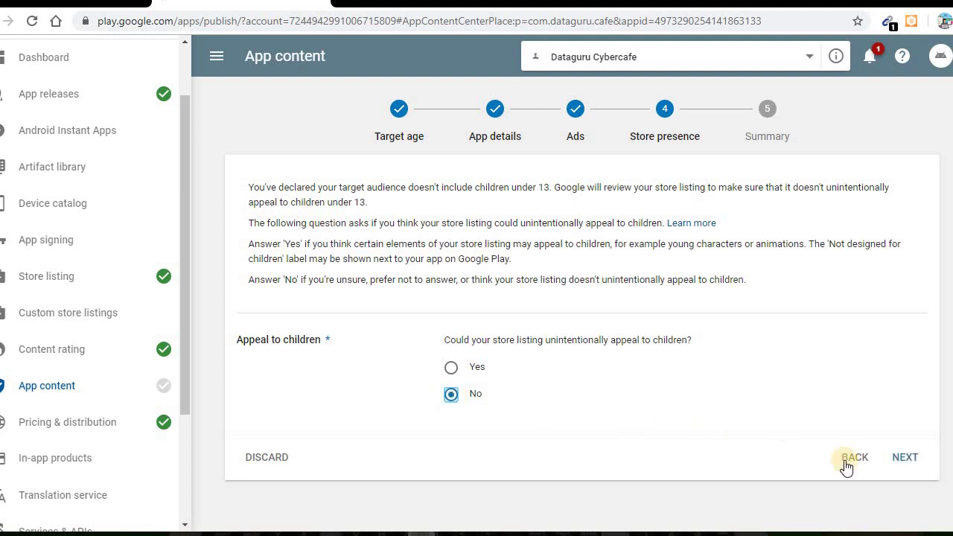
click(904, 457)
click(898, 414)
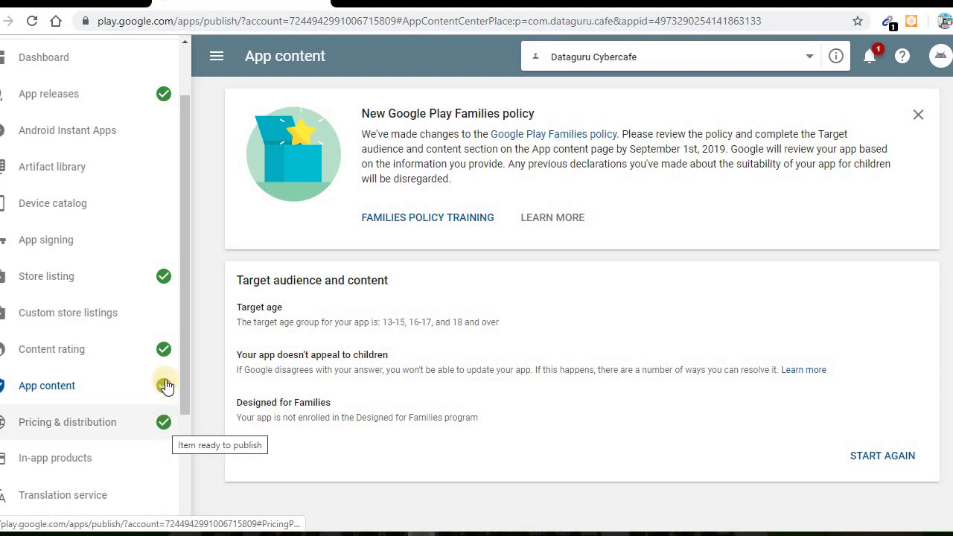
click(146, 99)
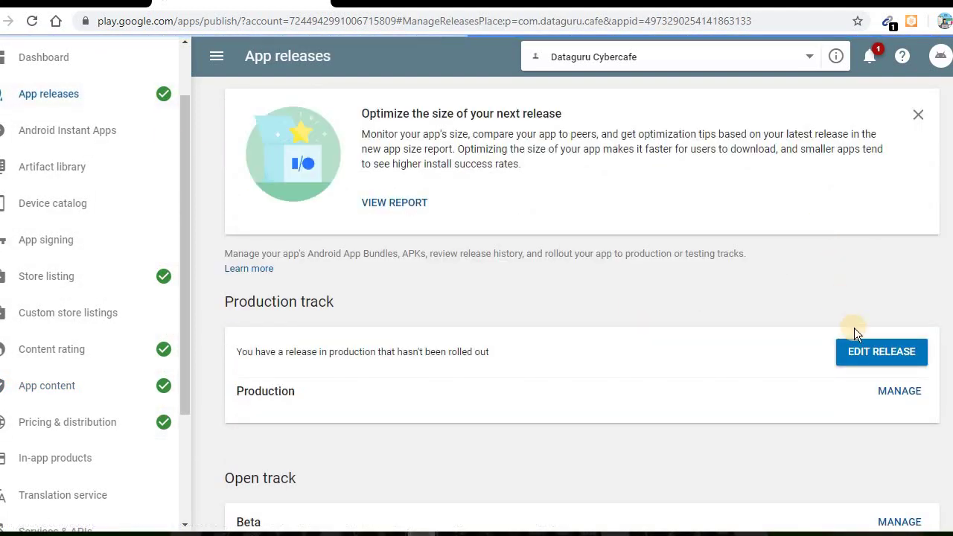
Review the 1.0 production release and confirm its rollout to all users
click(871, 351)
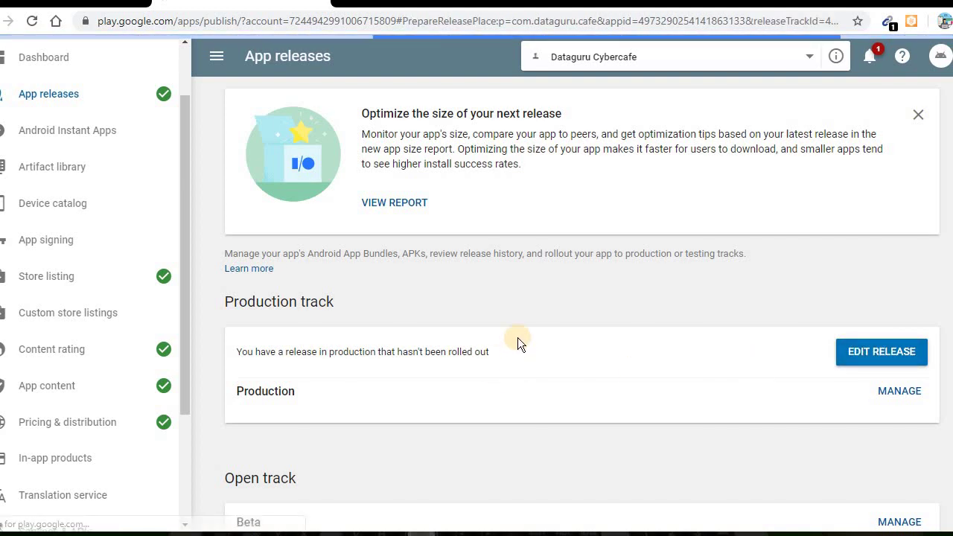
scroll(548, 350, down, 15)
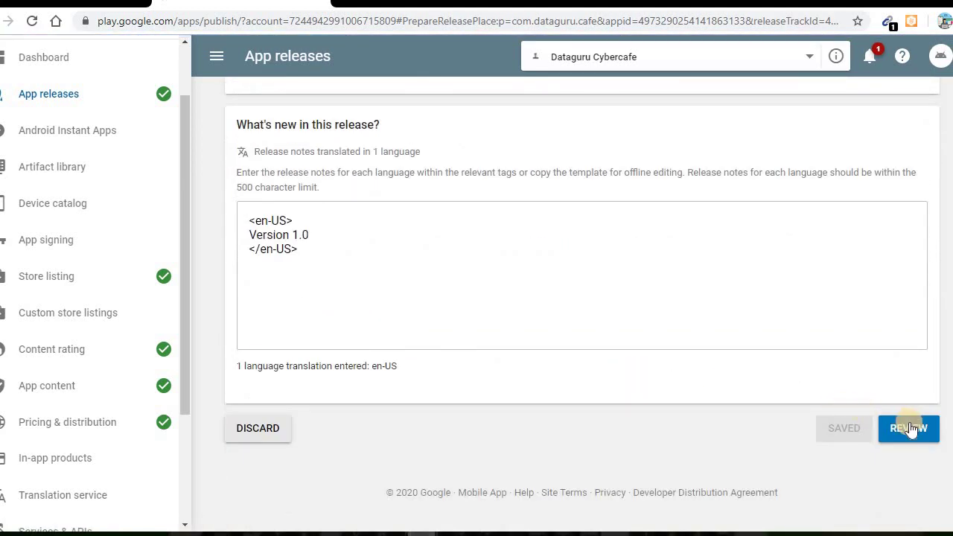
click(909, 429)
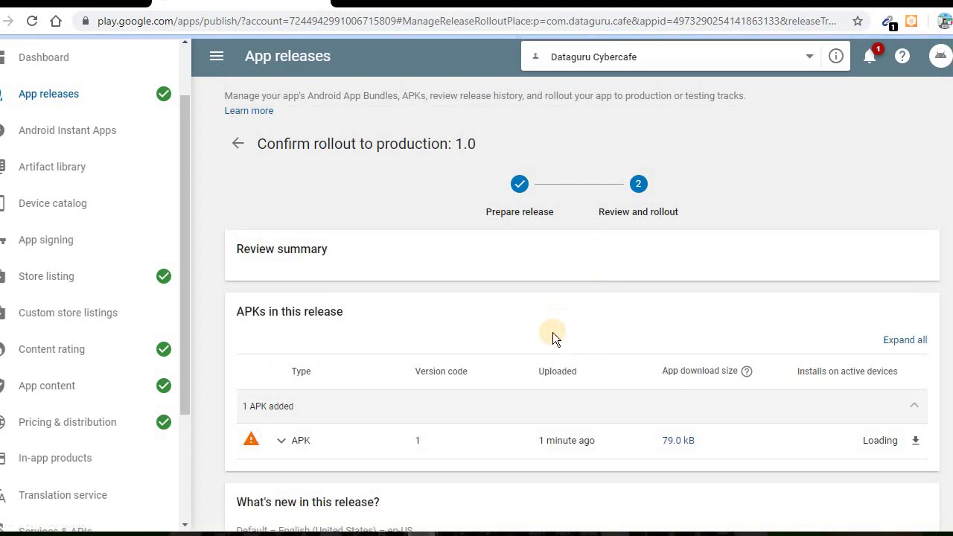
scroll(549, 342, down, 5)
click(896, 491)
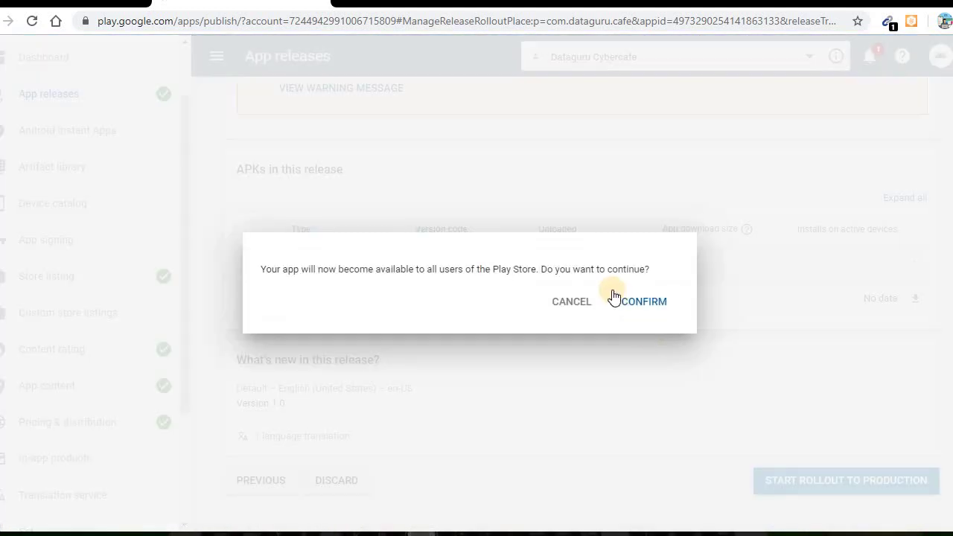
click(656, 299)
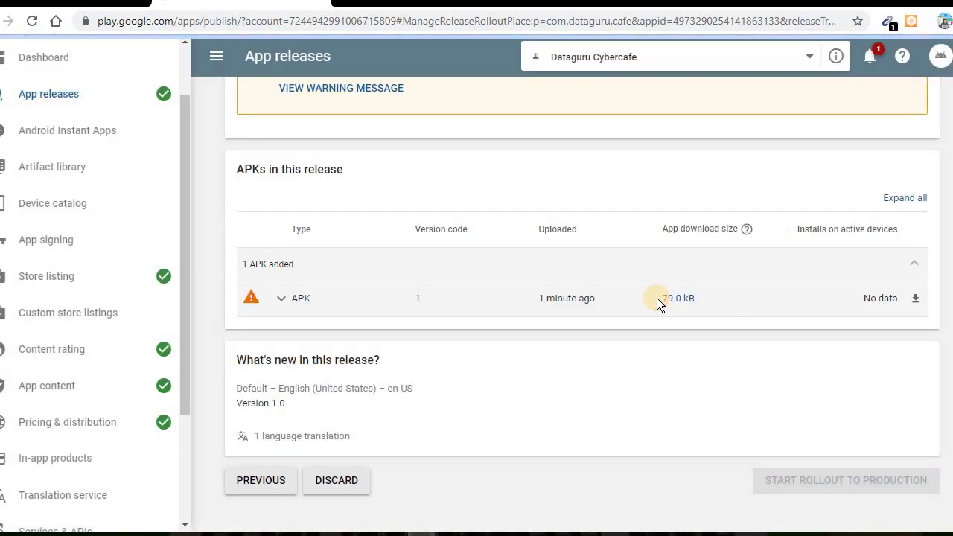